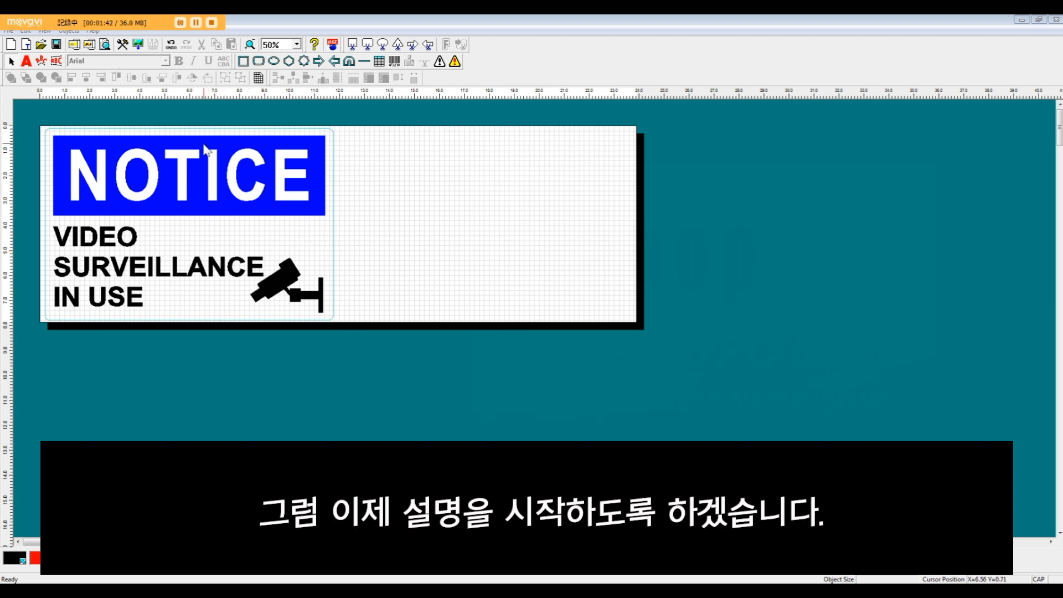
Step: Move the finished sample sign below the page and draw a rectangle about 10.54 by 2.94 inches at the page's upper left
left_click_drag(194, 145, 188, 338)
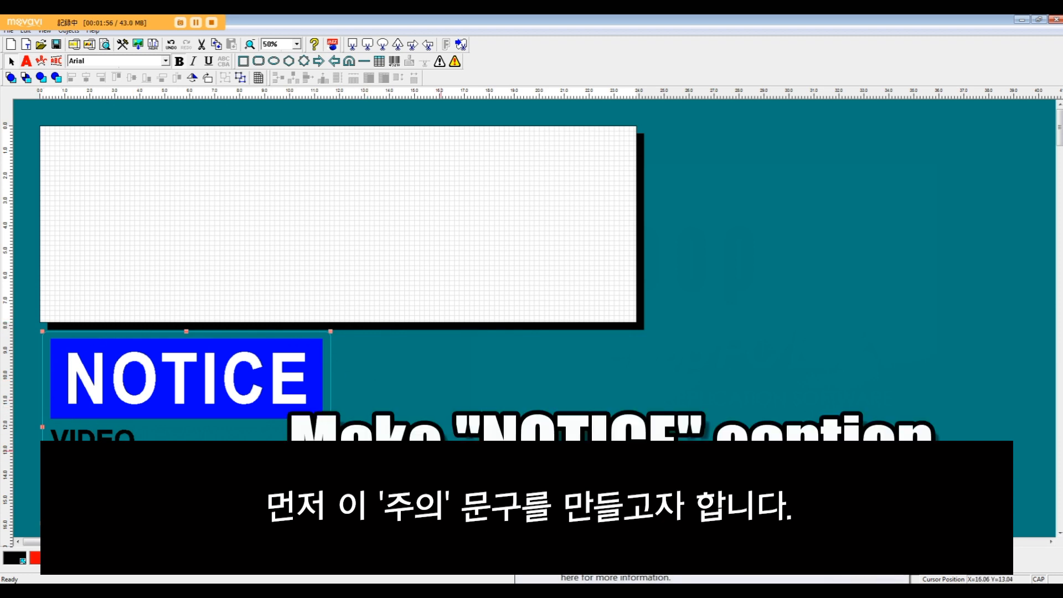
left_click(244, 61)
left_click_drag(49, 138, 312, 211)
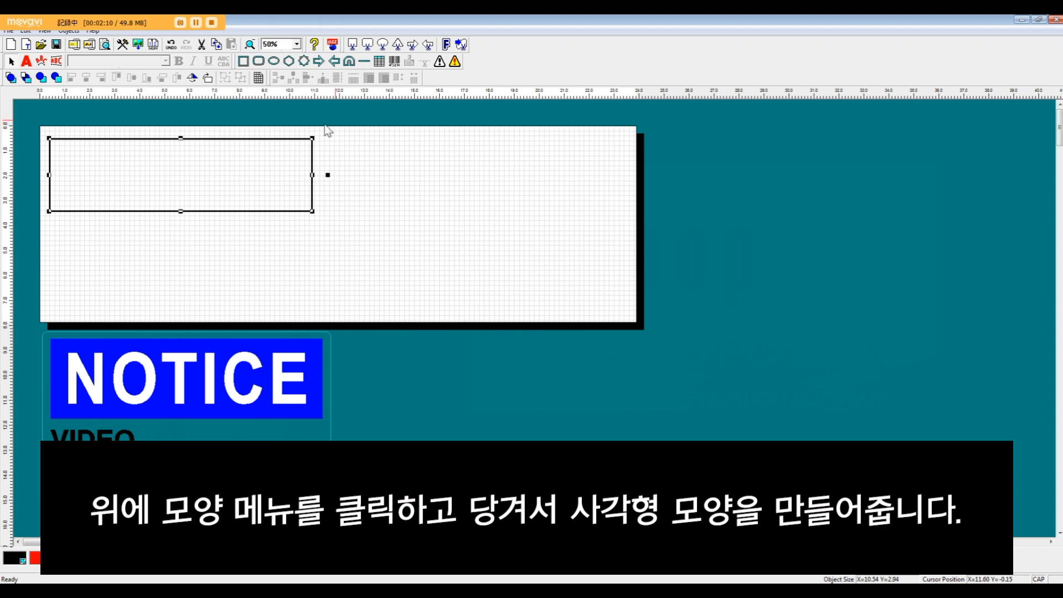
Step: Turn on Fill In for the rectangle and colour it blue
double_click(184, 174)
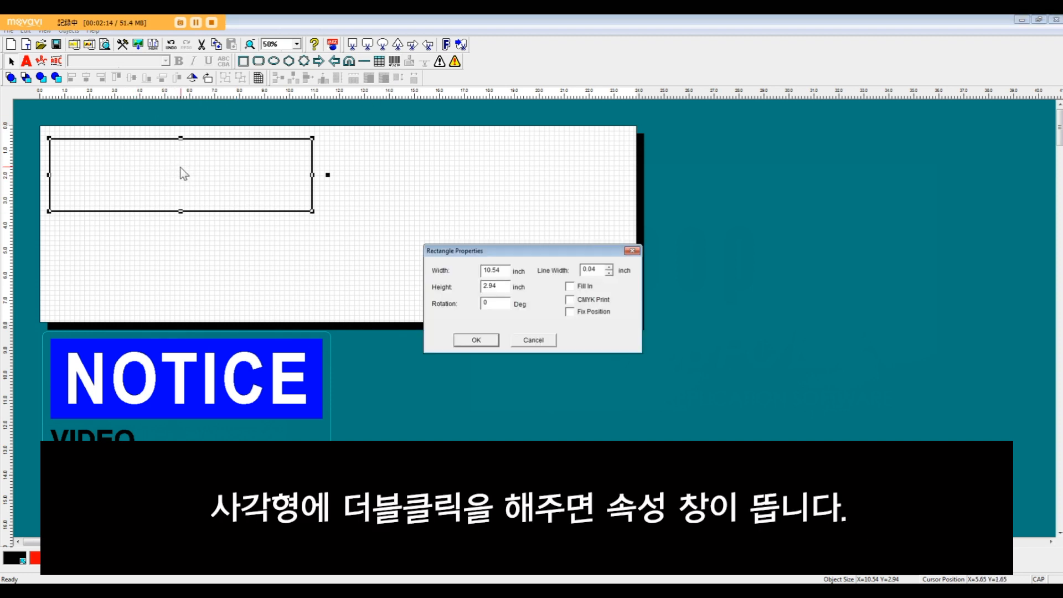
left_click_drag(540, 250, 527, 197)
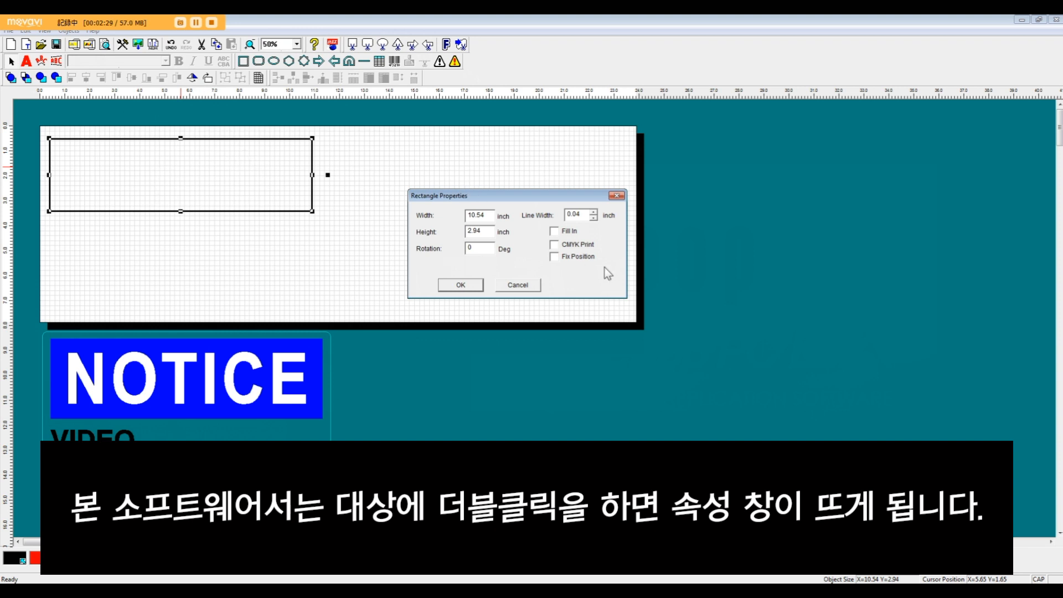
left_click_drag(510, 197, 467, 174)
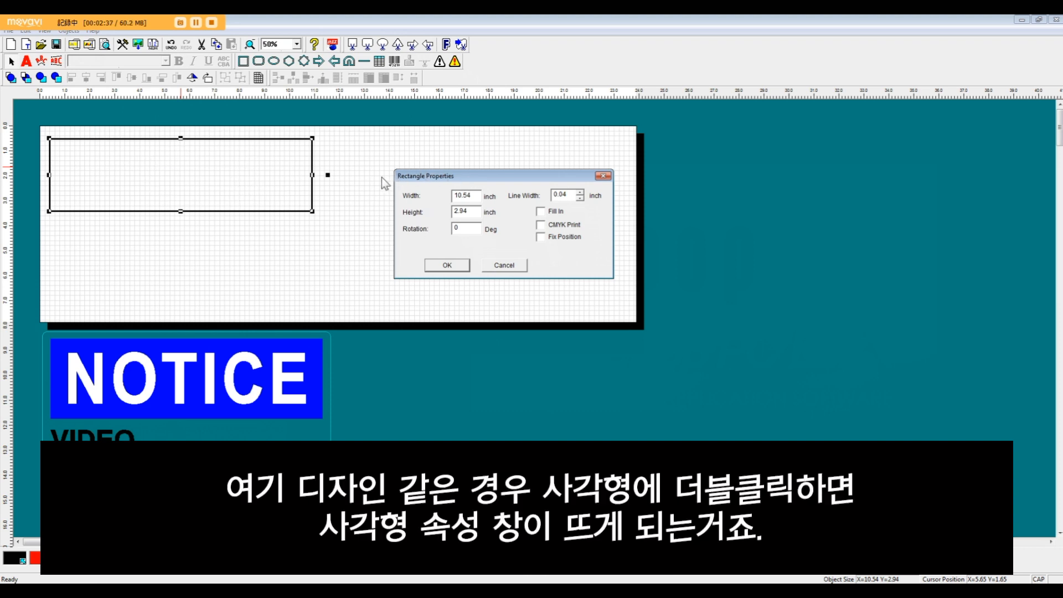
left_click(541, 212)
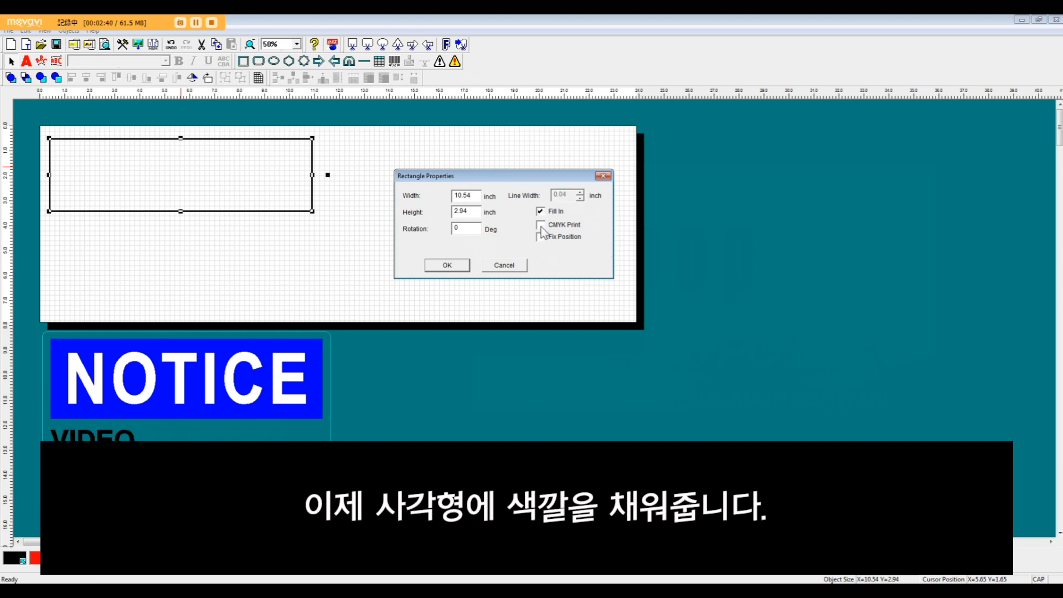
left_click(435, 266)
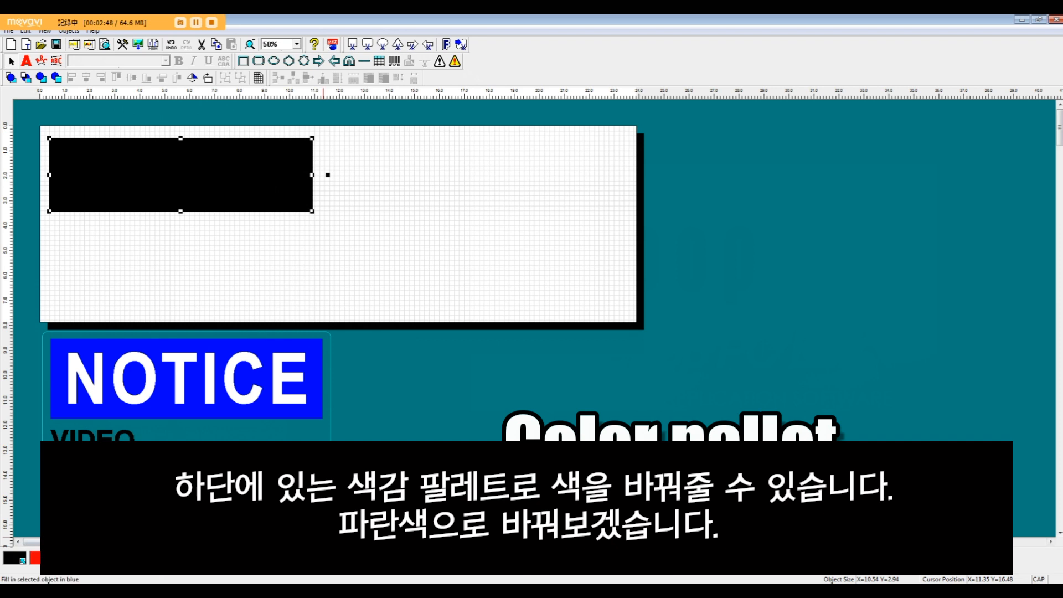
left_click(83, 558)
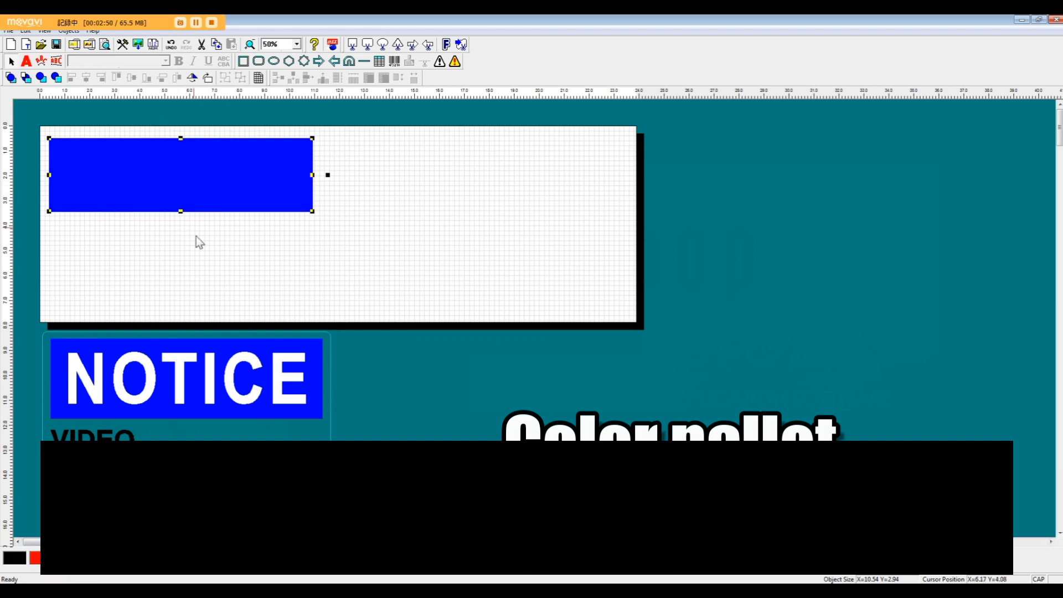
Step: Draw a text box about 9.75 by 2.56 inches inside the blue rectangle and enter the text NOTICE
left_click(26, 61)
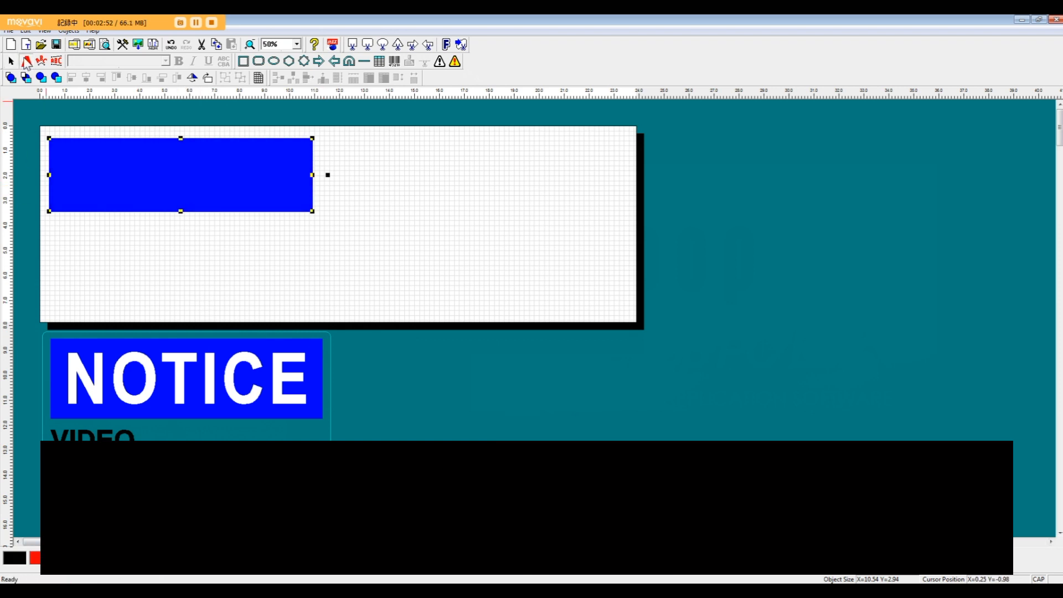
left_click_drag(56, 143, 298, 206)
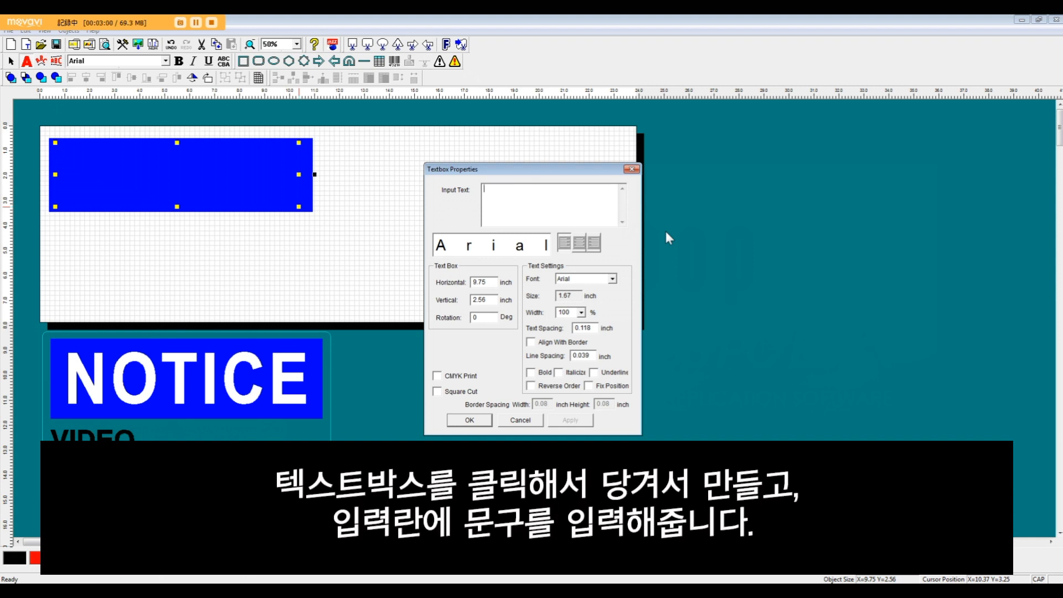
type("NOTICE")
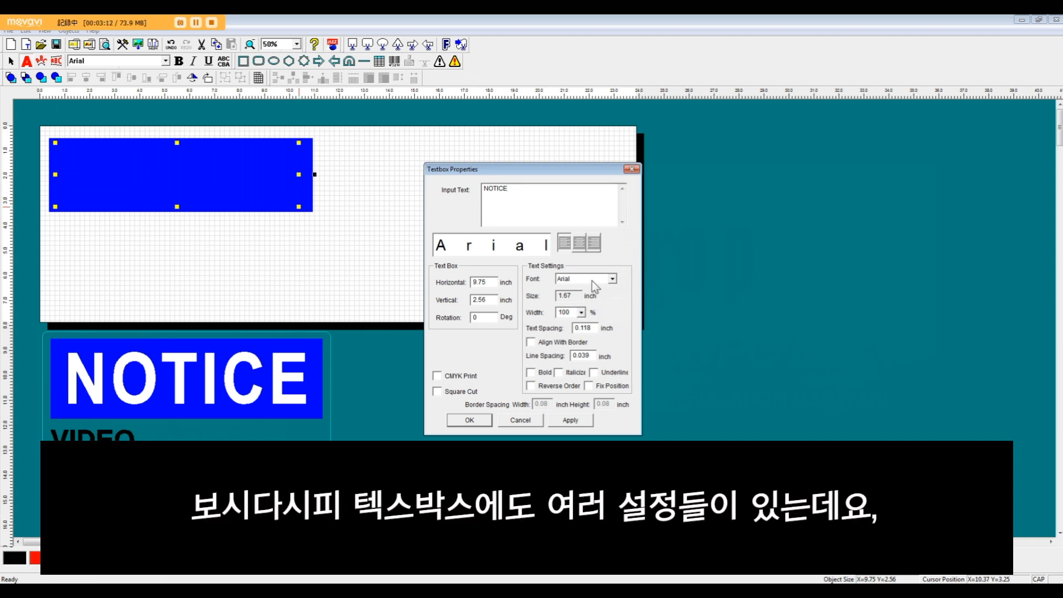
Step: Preview the available fonts for the NOTICE text and settle on Arial
left_click(610, 279)
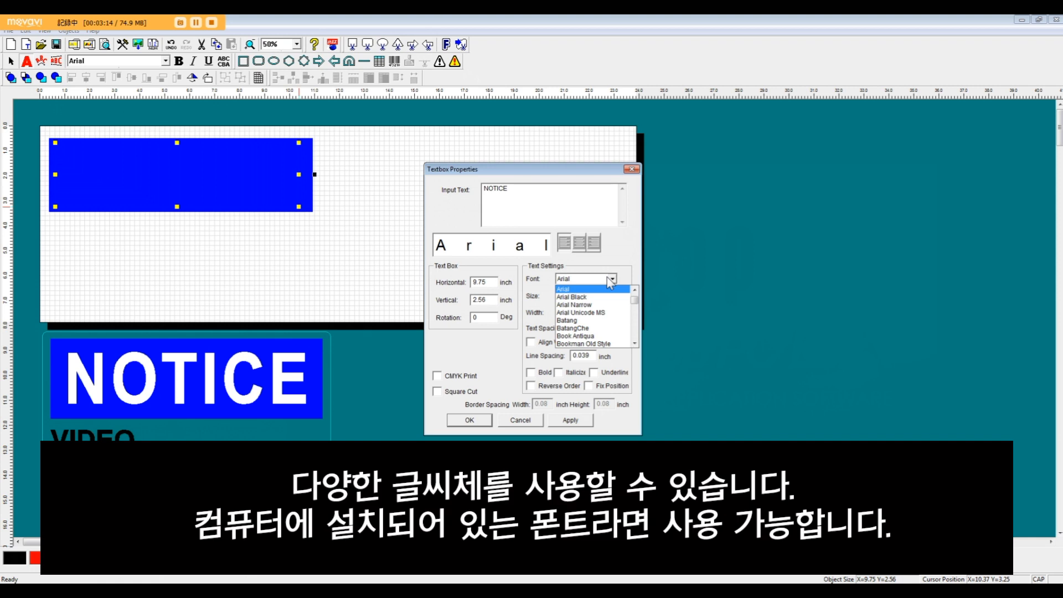
key("Down")
key("Down")
key("Down")
key("Down")
key("Down")
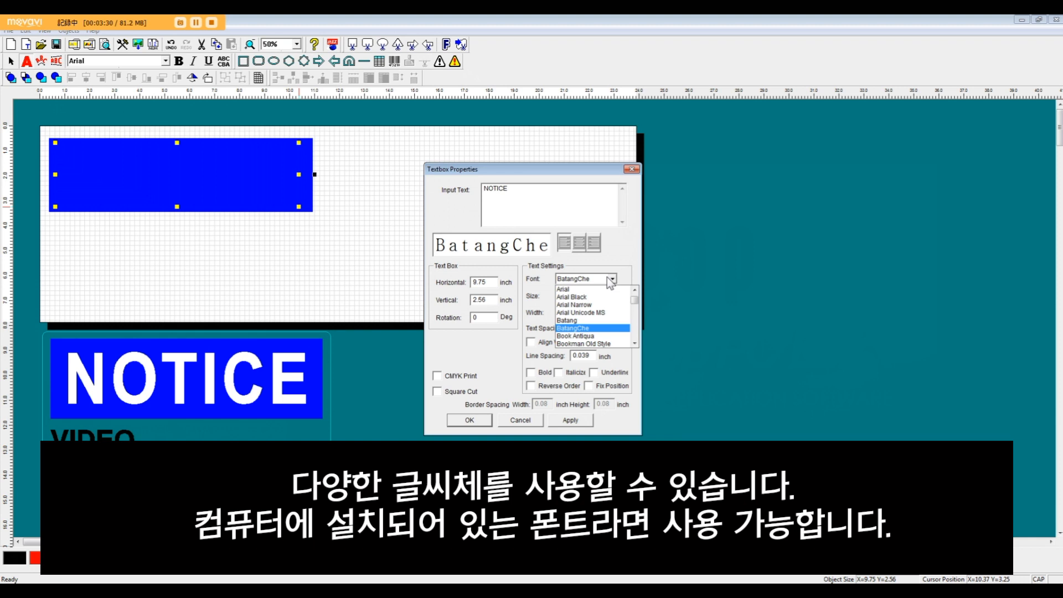
key("Down")
key("Down")
key("Down")
key("Down")
key("Down")
key("Down")
key("Down")
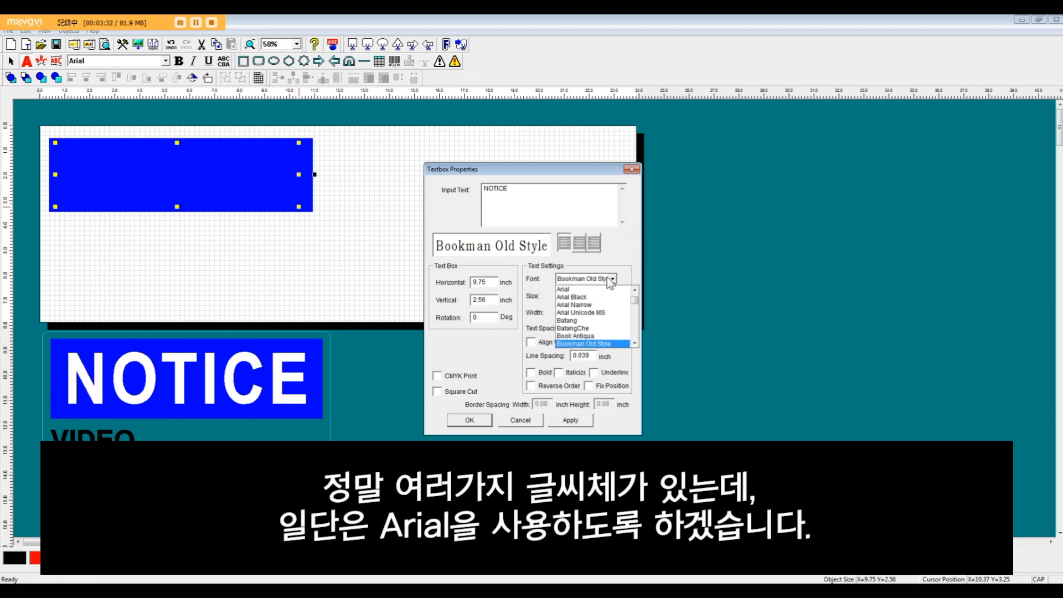
key("Up")
key("Up")
key("Up")
key("Up")
key("Up")
key("Up")
key("Up")
key("Up")
key("Up")
key("Up")
key("Up")
key("Up")
key("Up")
key("Up")
key("Up")
key("Up")
key("Up")
key("Up")
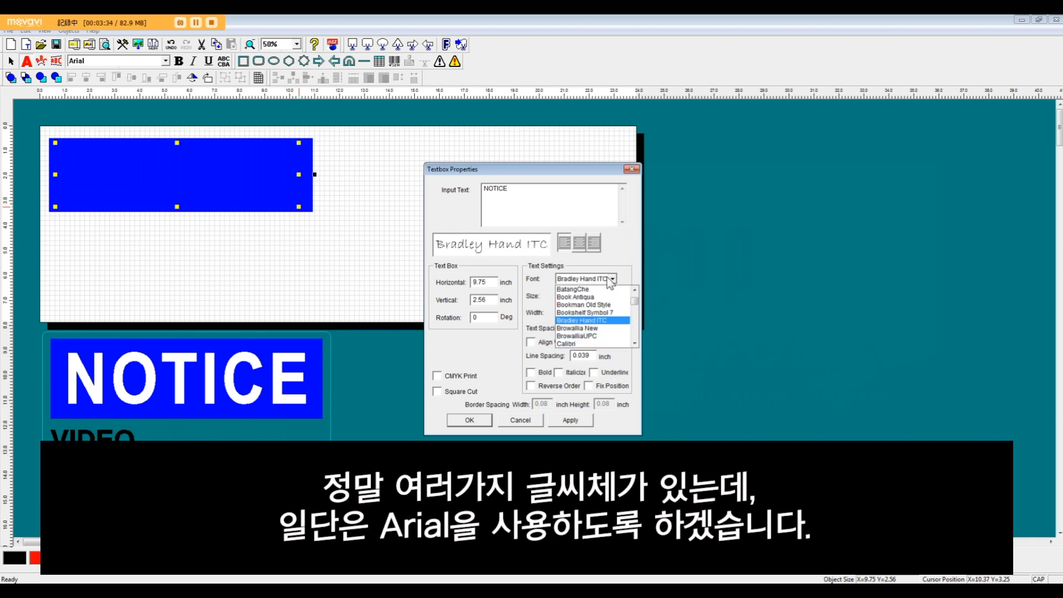
key("Down")
key("Down")
key("Down")
key("Down")
key("Down")
key("Down")
key("Down")
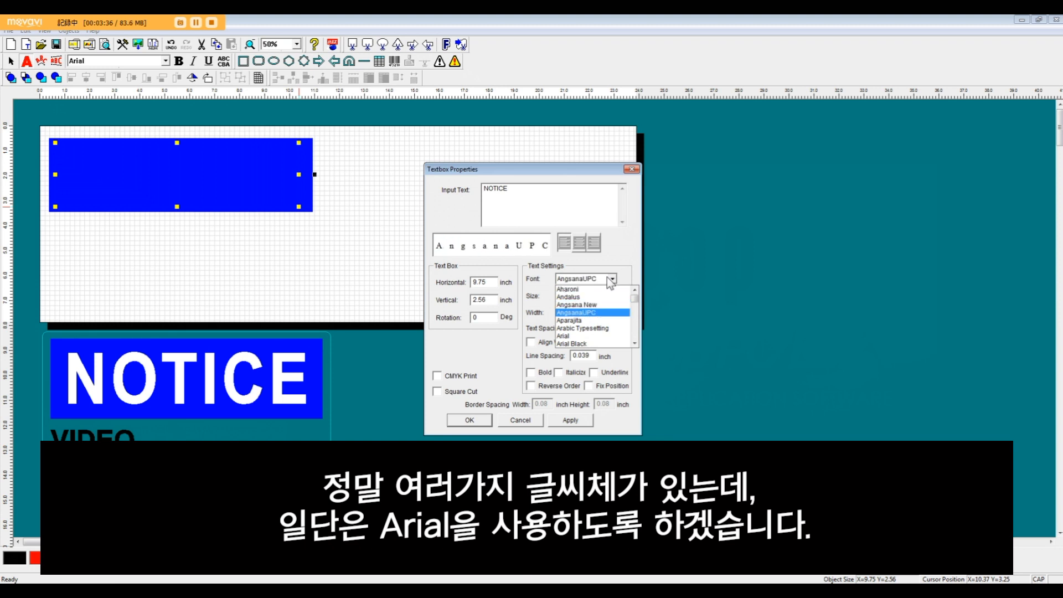
key("Up")
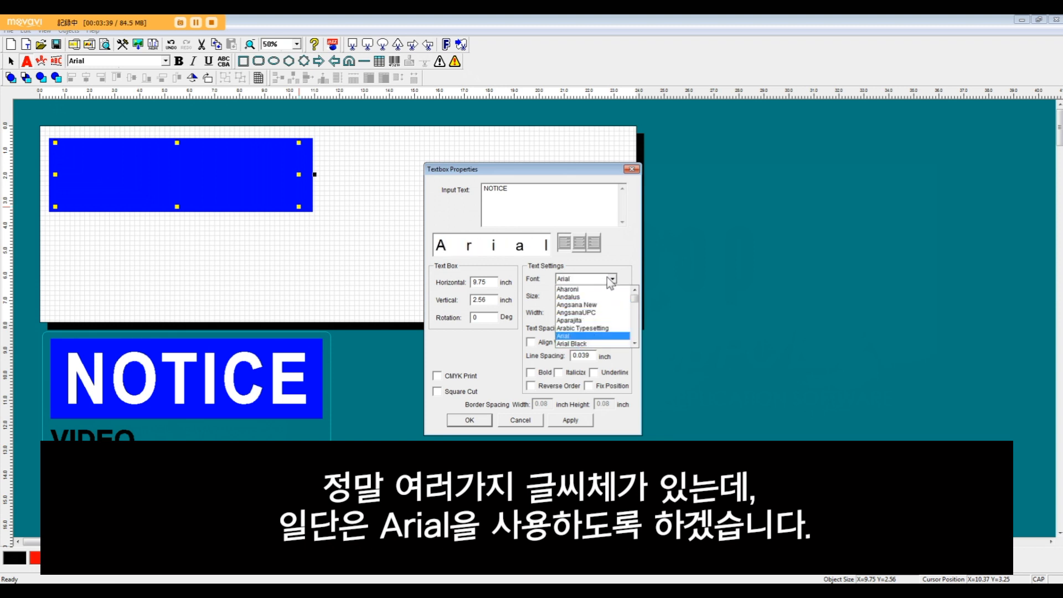
left_click(595, 336)
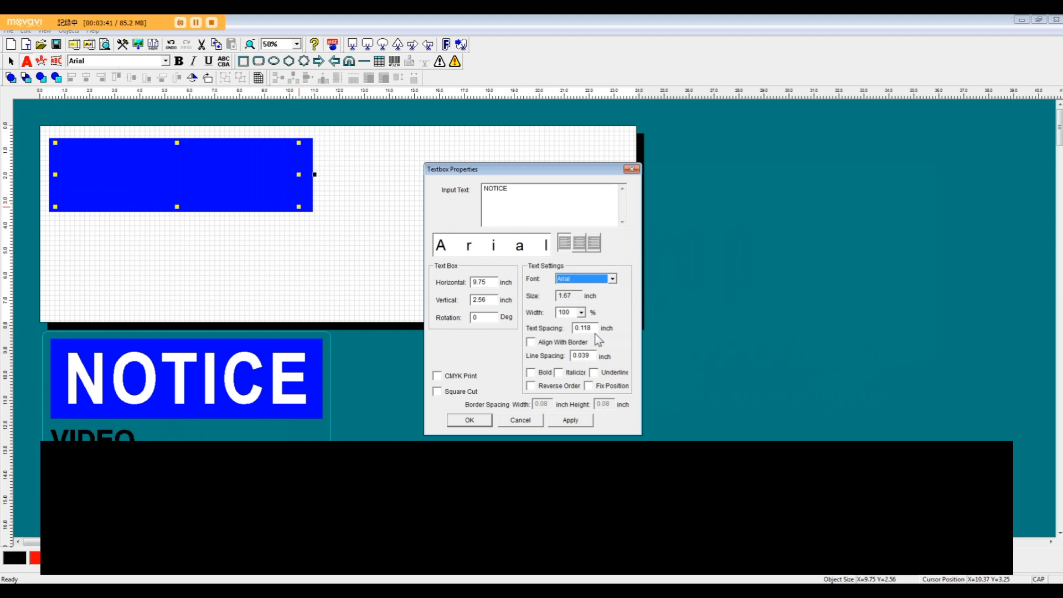
Step: Make the NOTICE text bold and fill it with the transparent colour over the blue rectangle
left_click(530, 373)
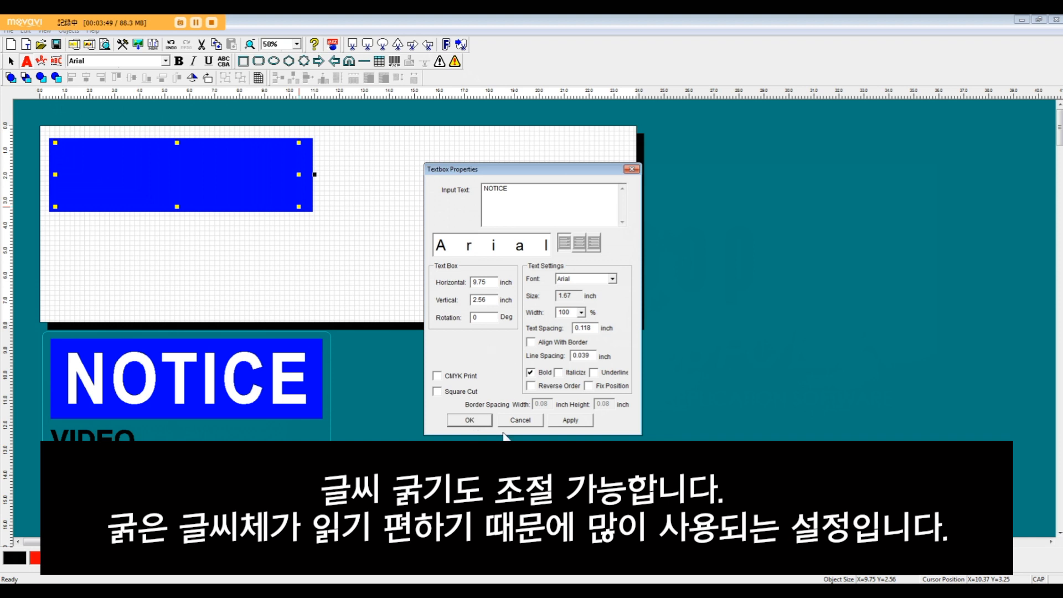
left_click(471, 421)
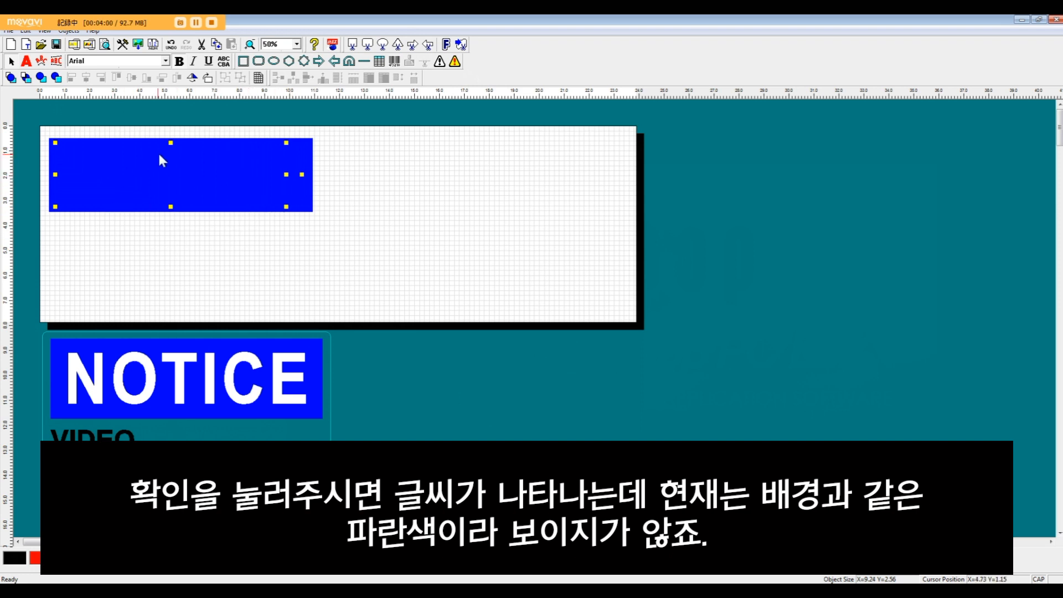
left_click_drag(169, 164, 181, 183)
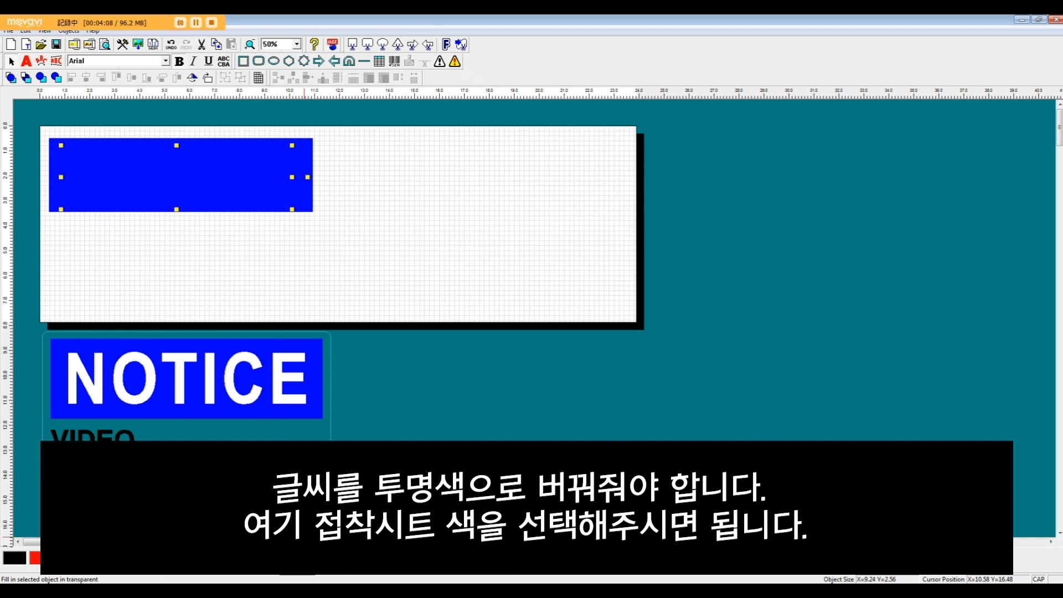
left_click(281, 557)
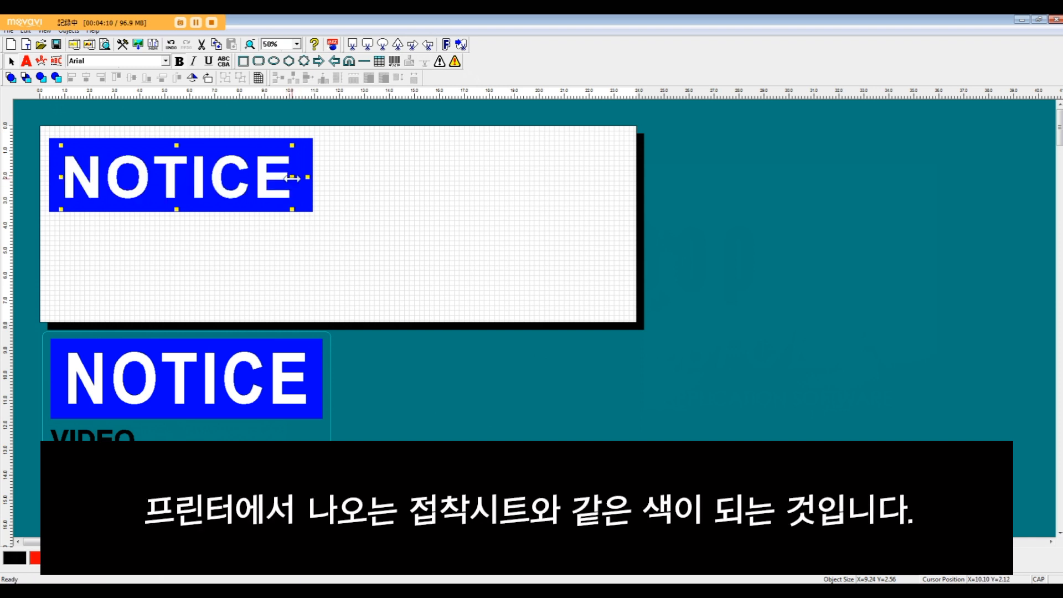
Step: Enlarge the NOTICE text box to about 9.71 by 2.98 inches and reposition it over the blue rectangle
left_click_drag(293, 177, 304, 178)
left_click_drag(182, 145, 184, 134)
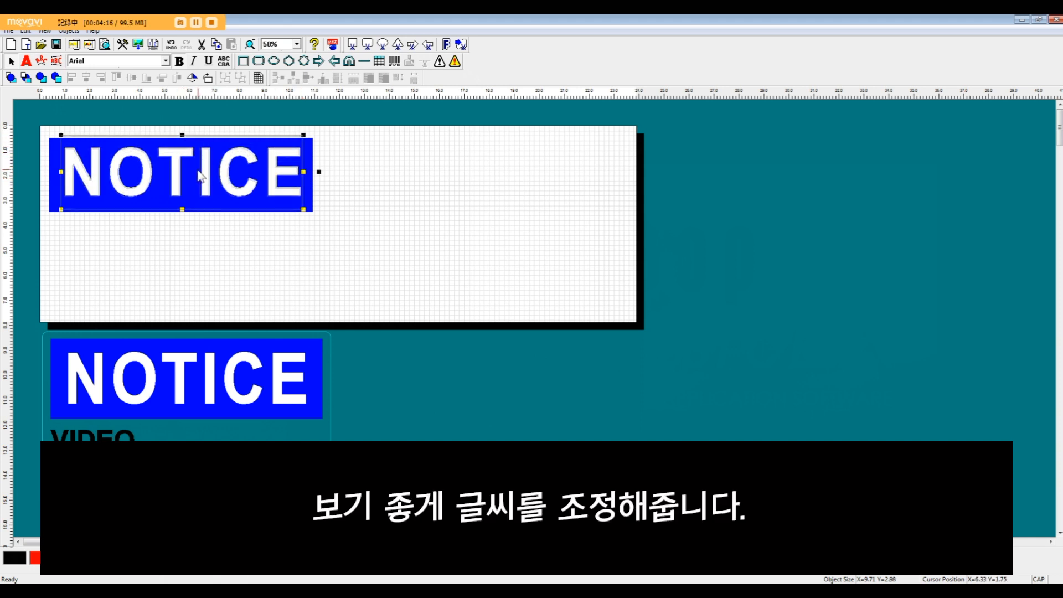
left_click_drag(200, 177, 200, 181)
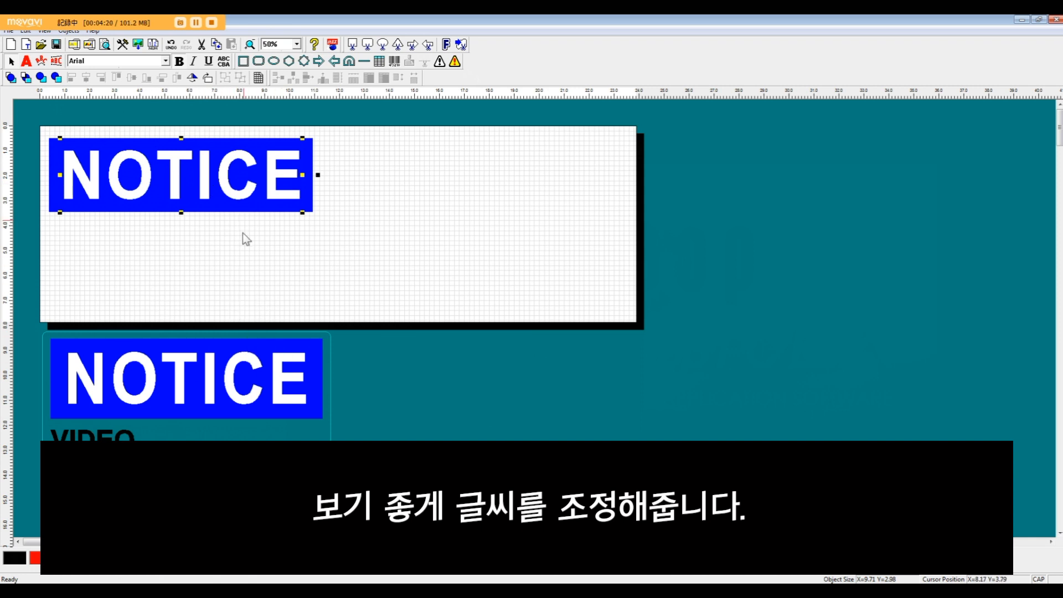
Step: Align the NOTICE text and the blue rectangle on their horizontal and vertical centres
left_click_drag(142, 115, 194, 214)
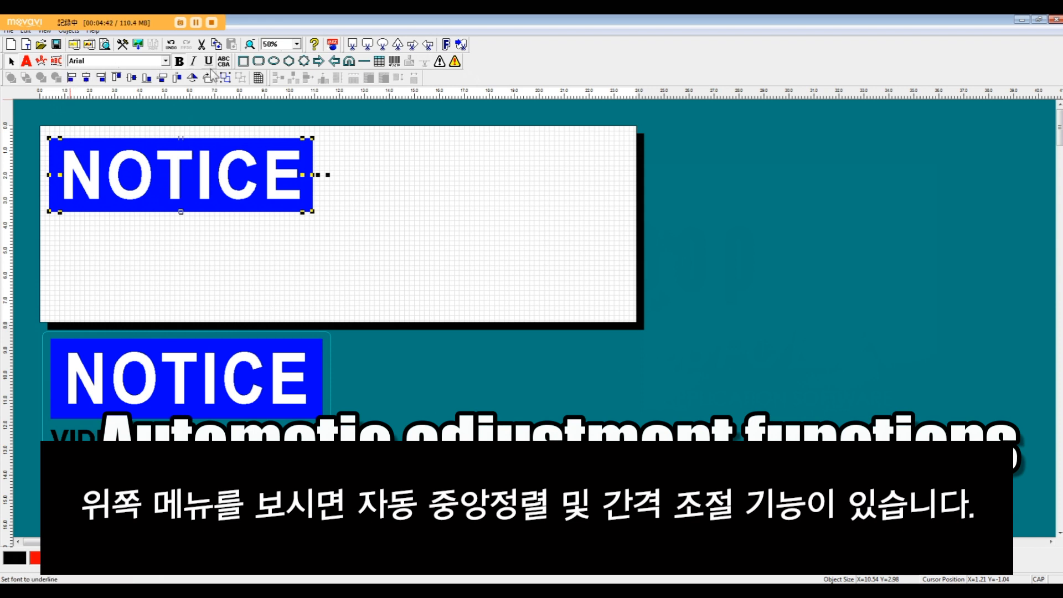
left_click(87, 79)
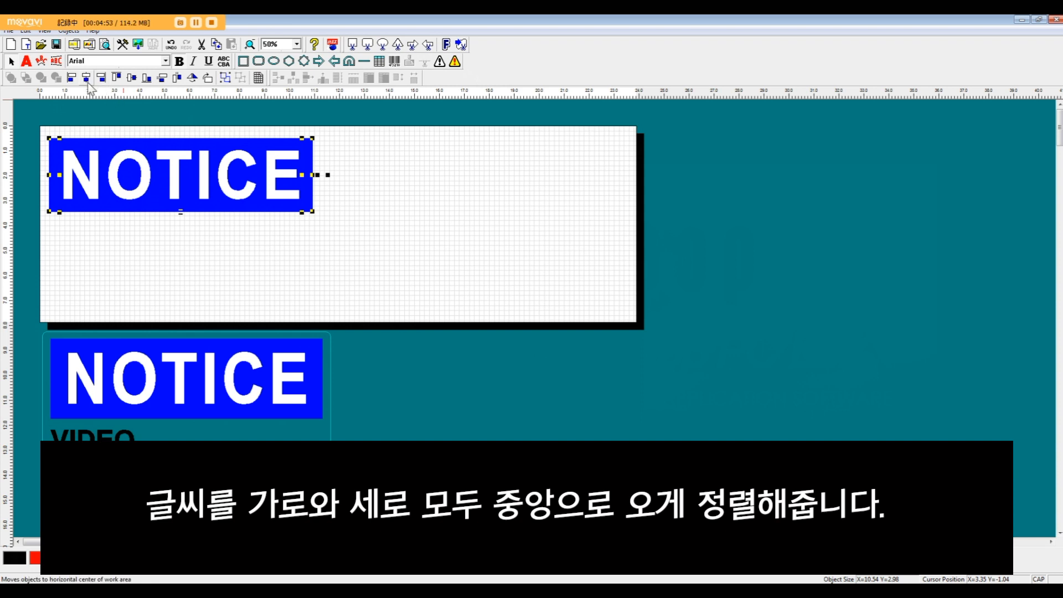
left_click(133, 80)
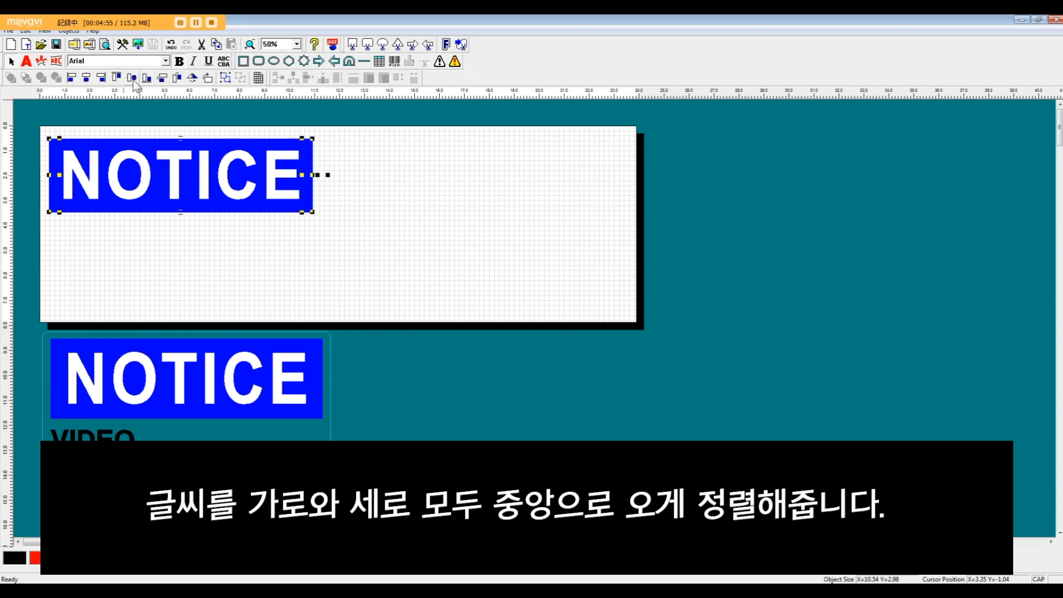
Step: Move the NOTICE text down and to the right, away from the centre of the blue rectangle
left_click(317, 186)
left_click_drag(163, 170, 228, 200)
Step: Centre the NOTICE text and blue rectangle on each other in both directions and move the pair to the page's upper-left corner
left_click(148, 123, "shift")
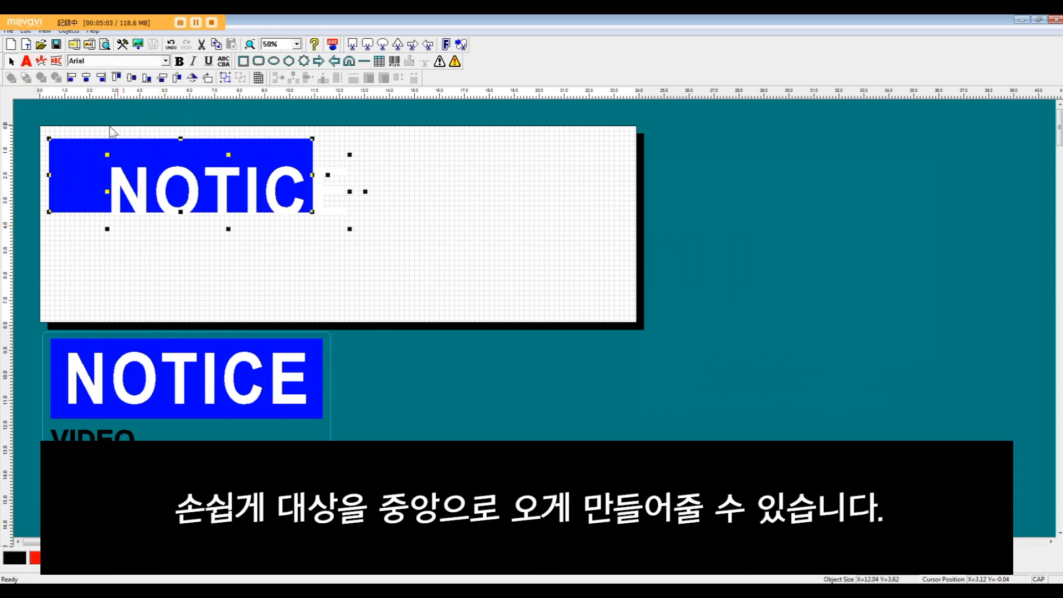
left_click(86, 78)
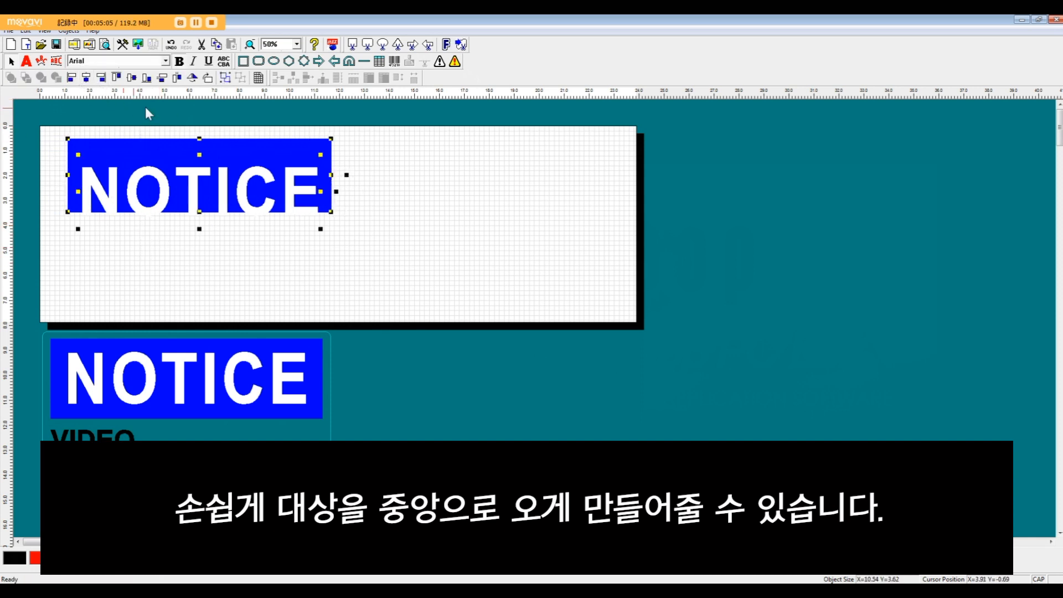
left_click(132, 78)
left_click_drag(215, 165, 201, 145)
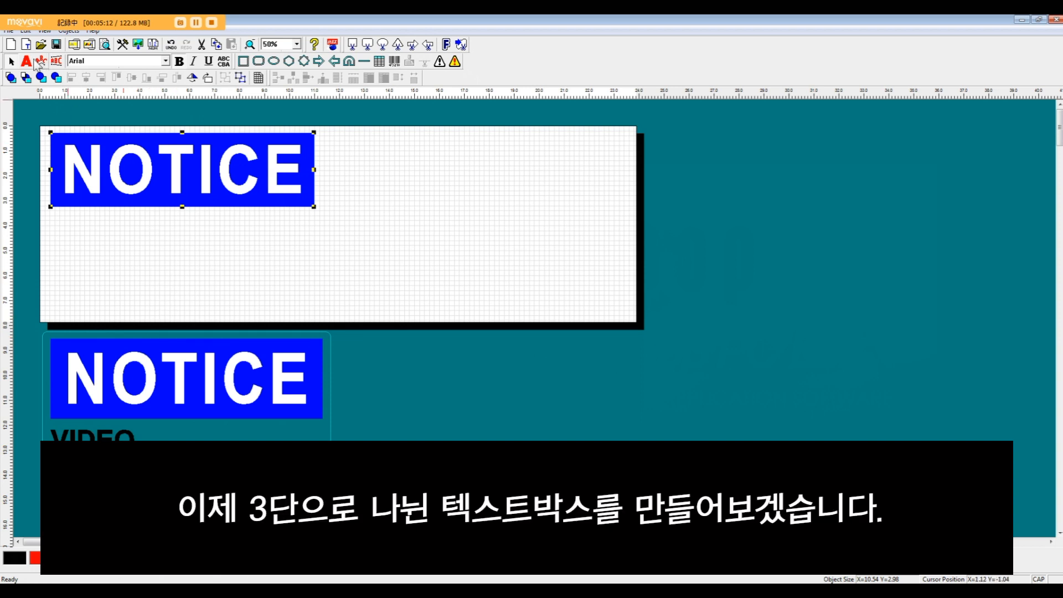
Step: Add a text box about 6.94 by 3.69 inches below the NOTICE banner, reading VIDEO, SURVEILLANCE and IN USE on three lines
left_click(26, 61)
left_click_drag(53, 219, 224, 309)
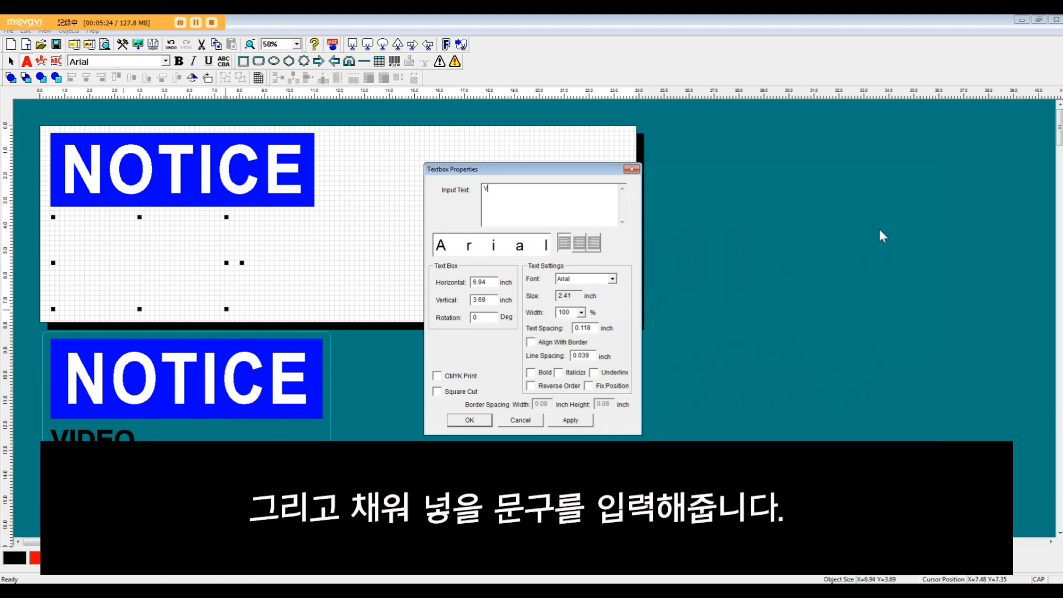
key("Return")
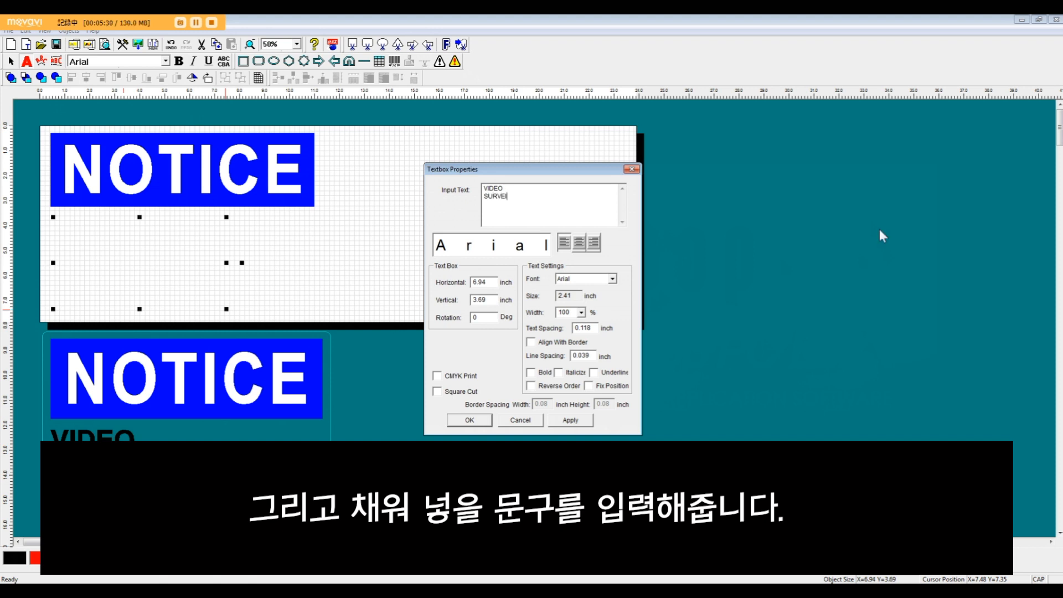
type("SURVEILLANCE IN")
type(" USE")
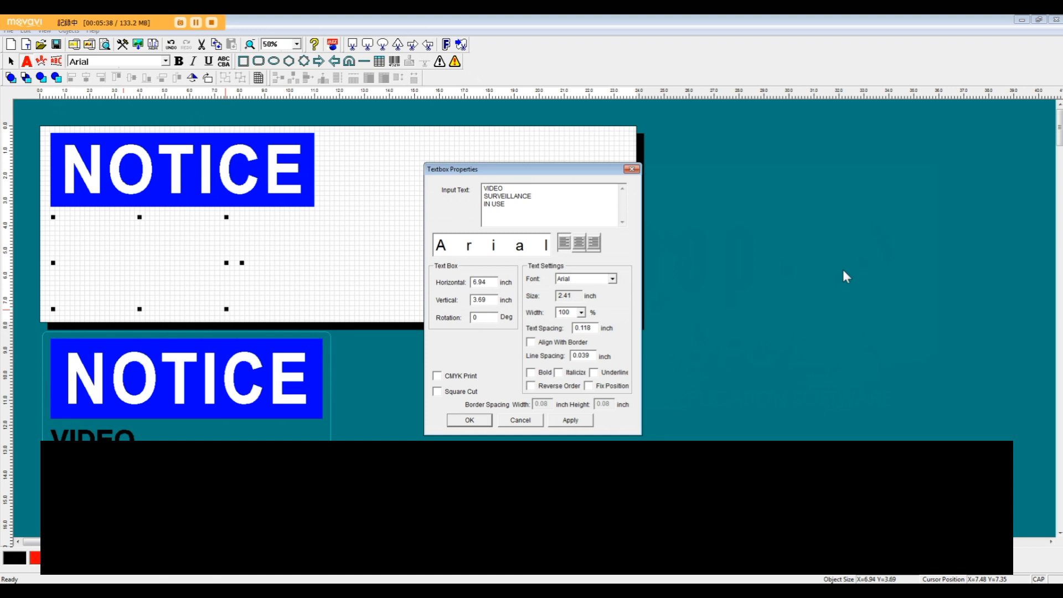
Step: Make the three-line caption bold, apply its text box properties and colour the text black
left_click(531, 373)
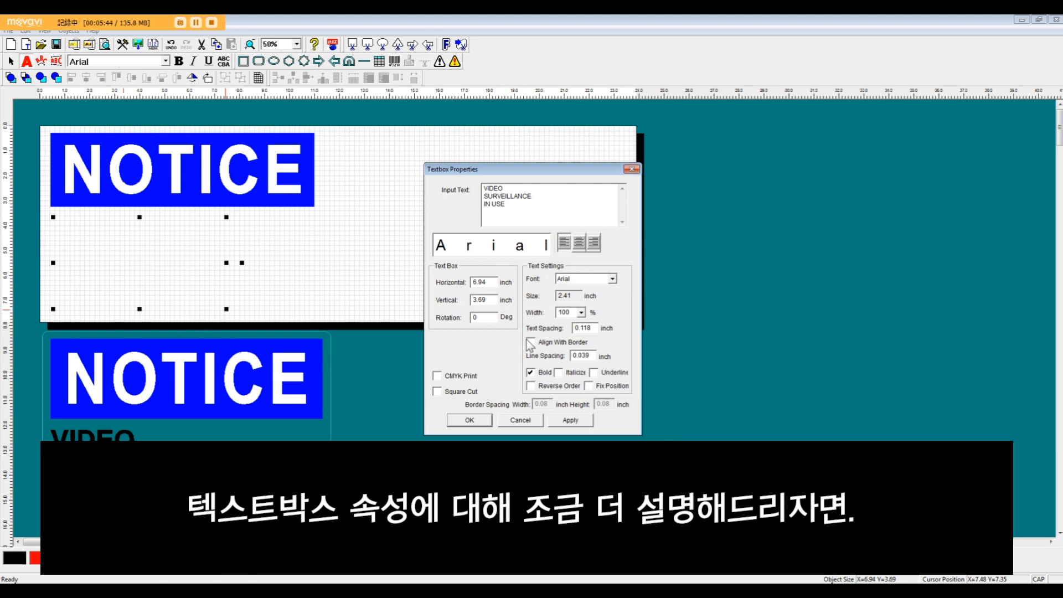
left_click_drag(530, 171, 513, 147)
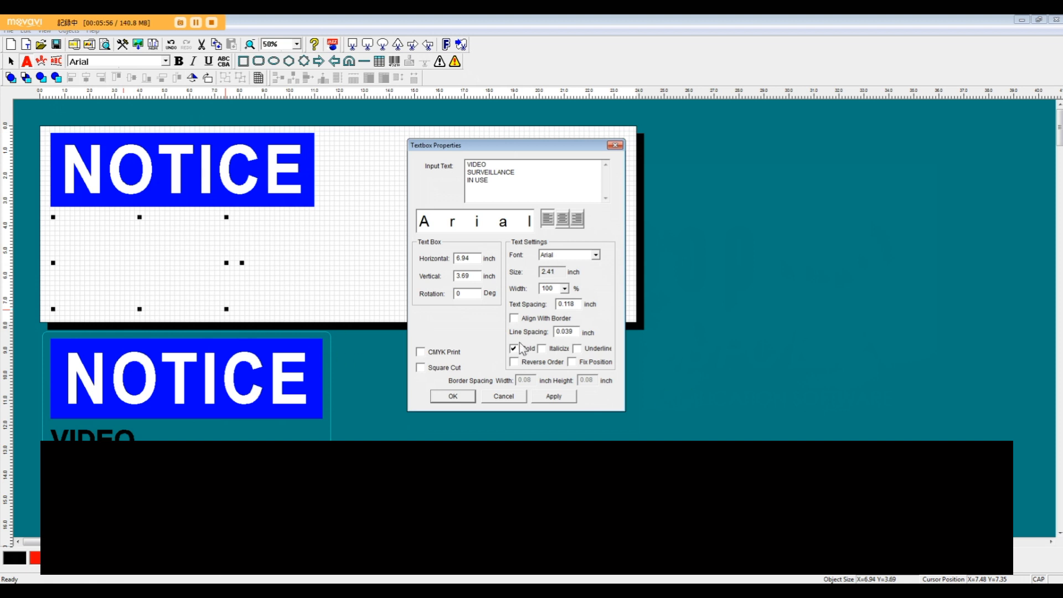
left_click(452, 400)
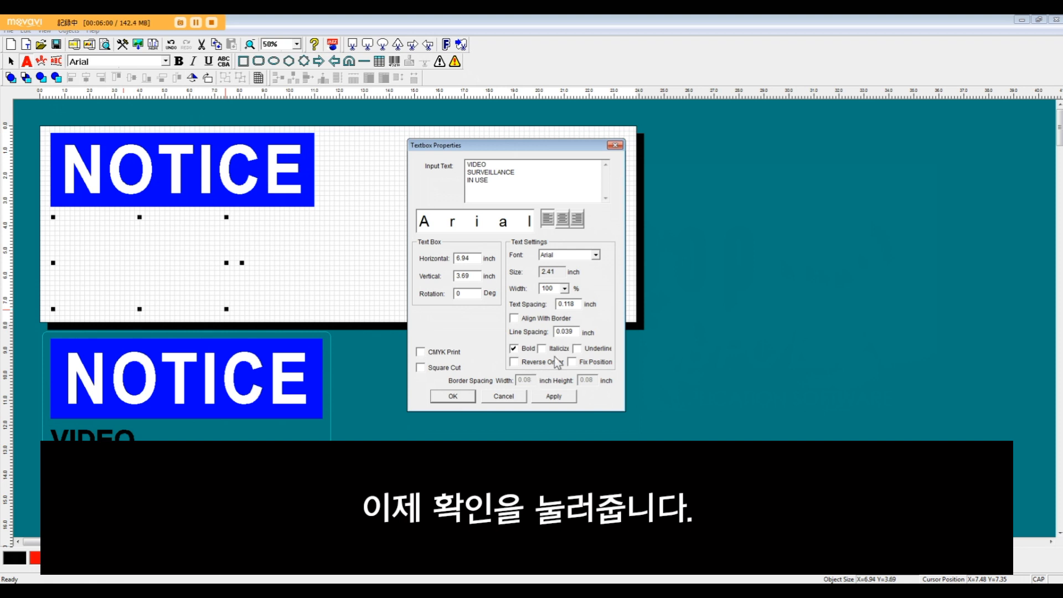
left_click(451, 395)
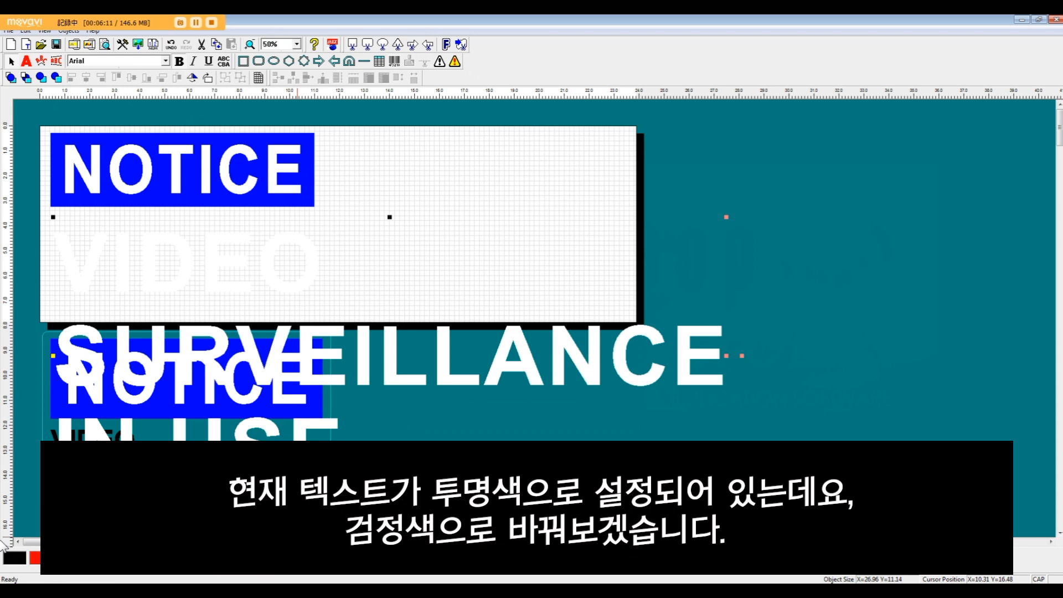
left_click(10, 560)
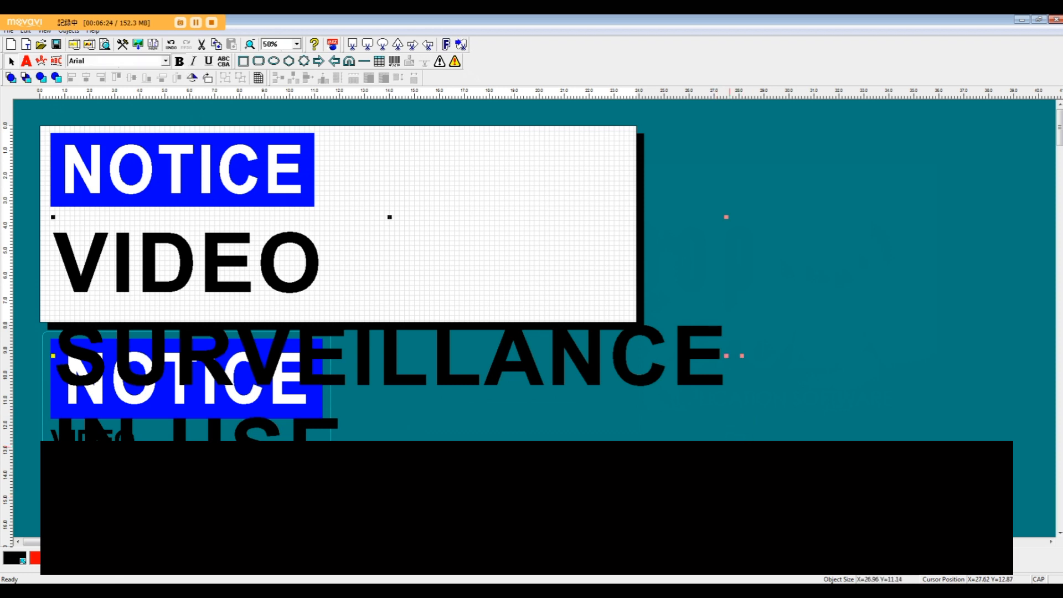
Step: Try to shrink the caption text box freely to about 21.33 by 6.02 inches, and undo the resize
left_click_drag(726, 494, 586, 374)
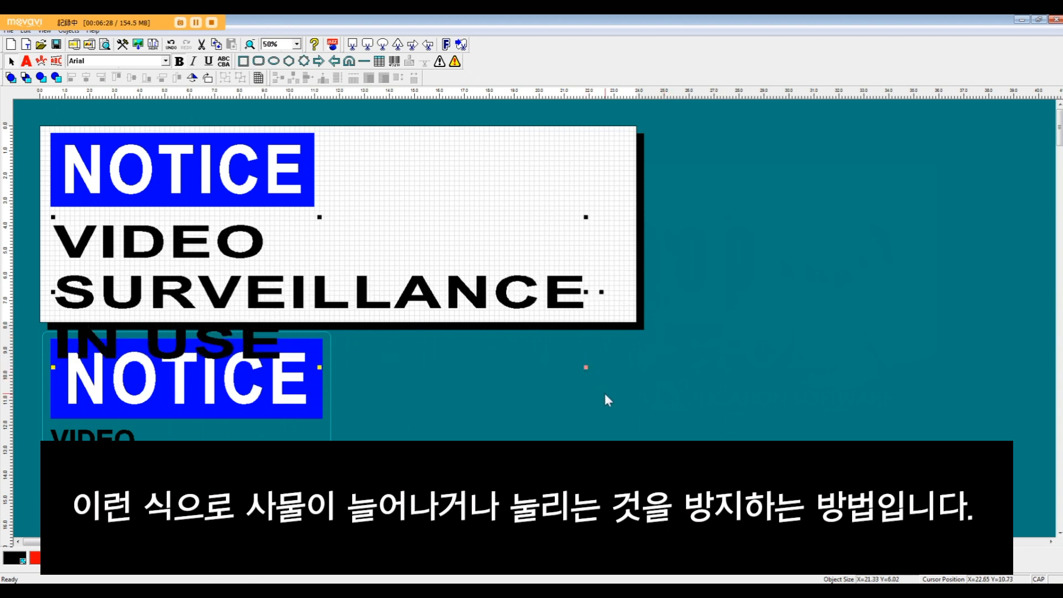
key("ctrl+z")
key("ctrl+z")
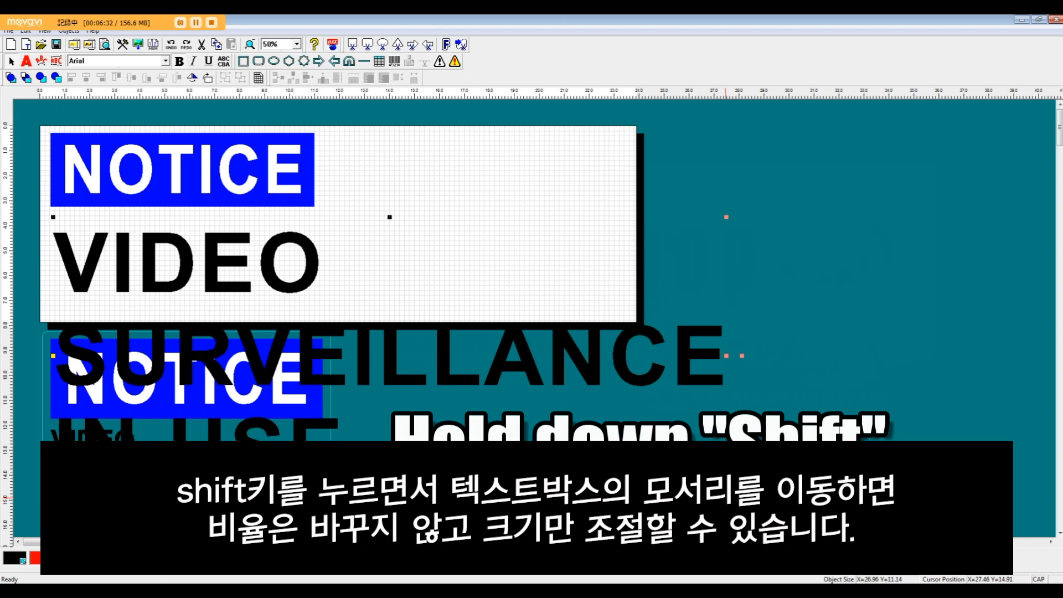
Step: Shrink the caption proportionally to about 8.75 by 3.61 inches, position it just below the blue NOTICE banner and deselect it
left_click_drag(726, 494, 272, 262)
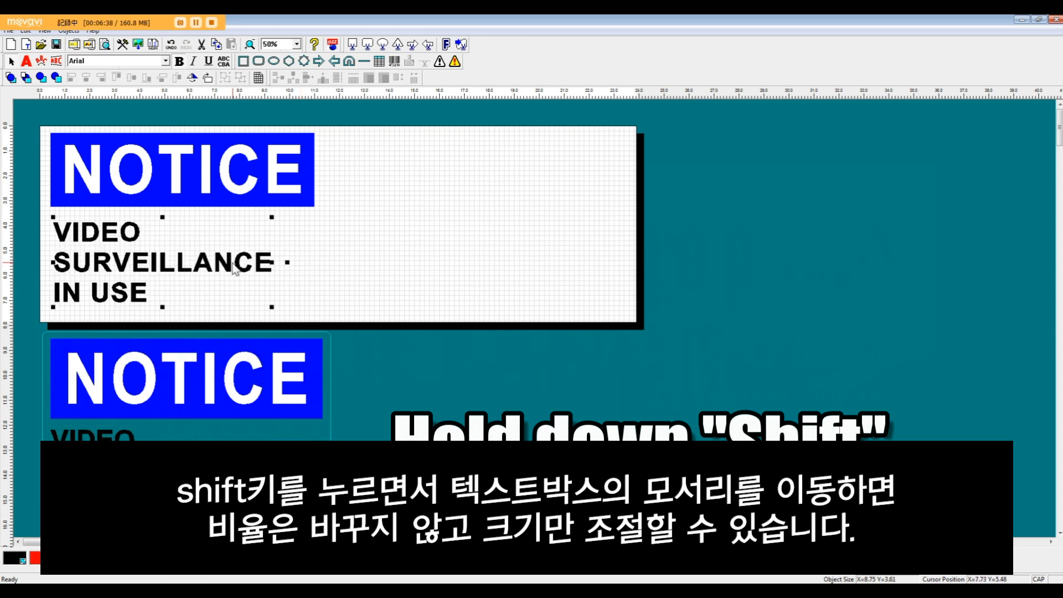
left_click_drag(240, 263, 239, 263)
left_click_drag(222, 269, 231, 271)
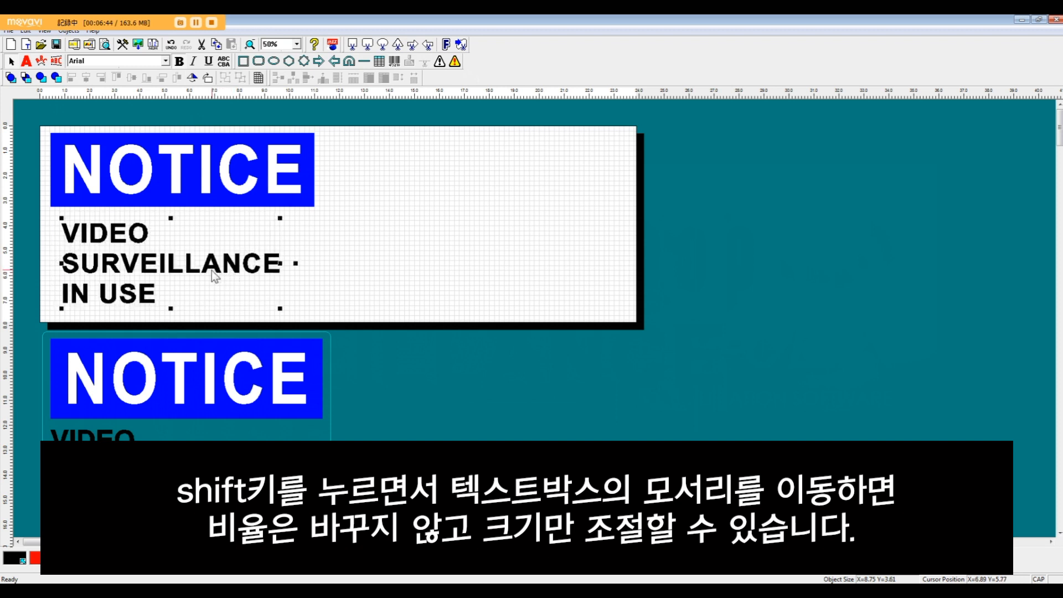
left_click_drag(105, 271, 99, 272)
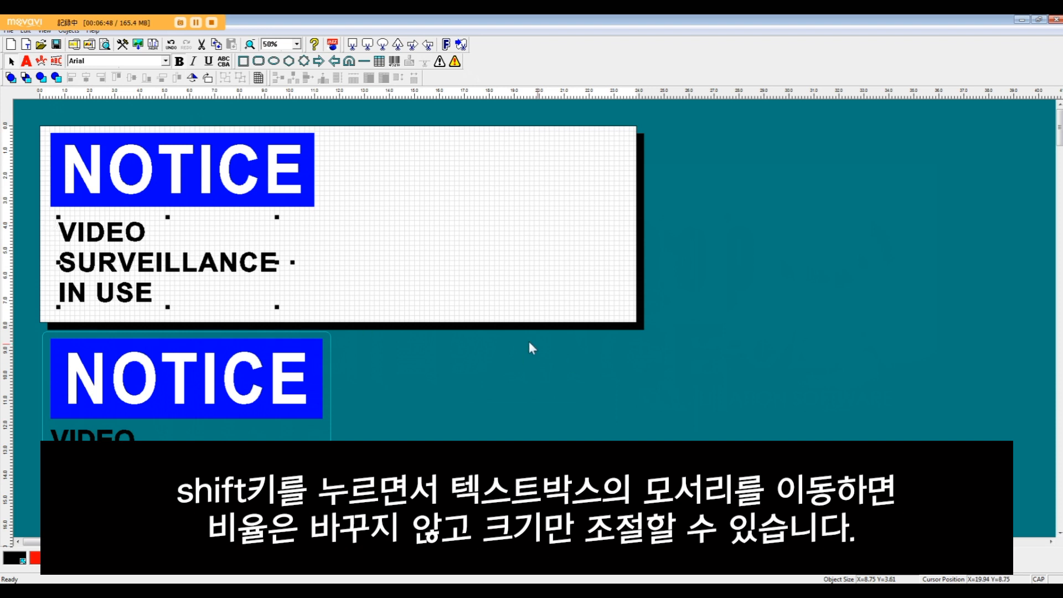
left_click_drag(233, 268, 230, 268)
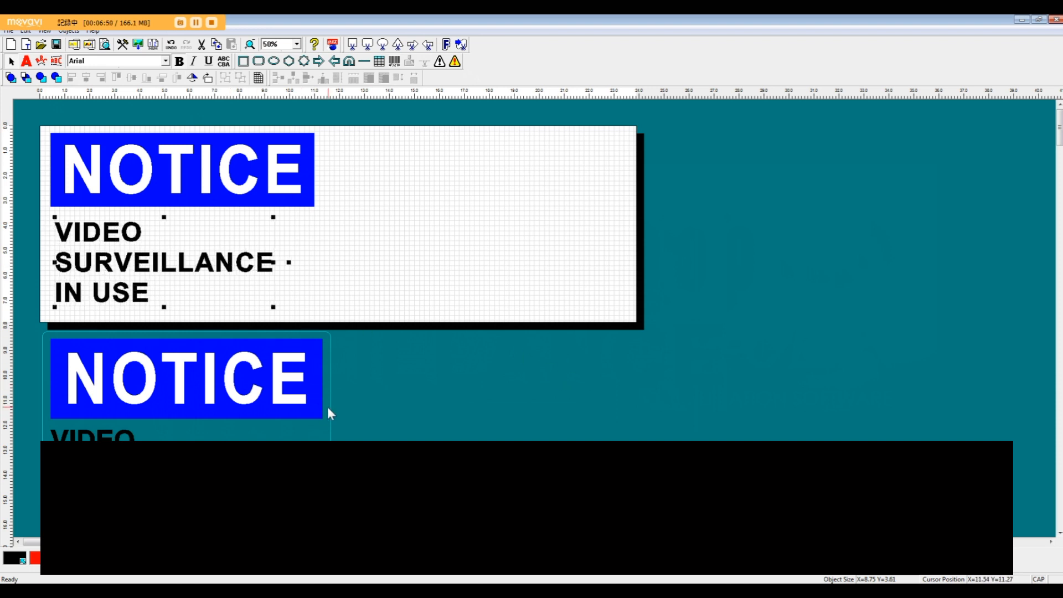
left_click(304, 298)
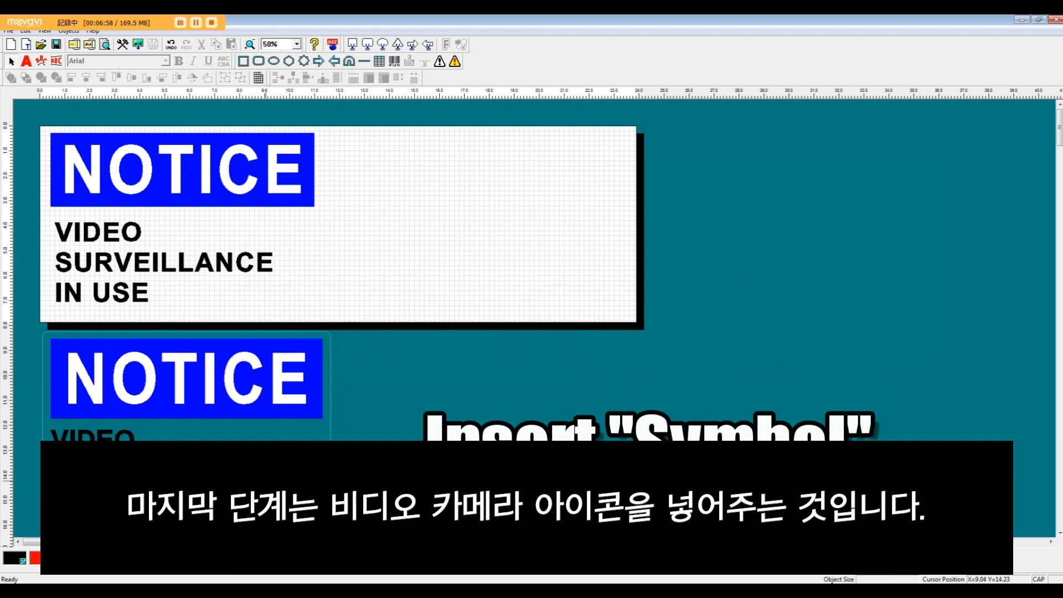
Step: Open the single-colour symbol library and browse its groups, including 01 Warnings ISO7010 and 15 Safety Instructions
left_click(440, 62)
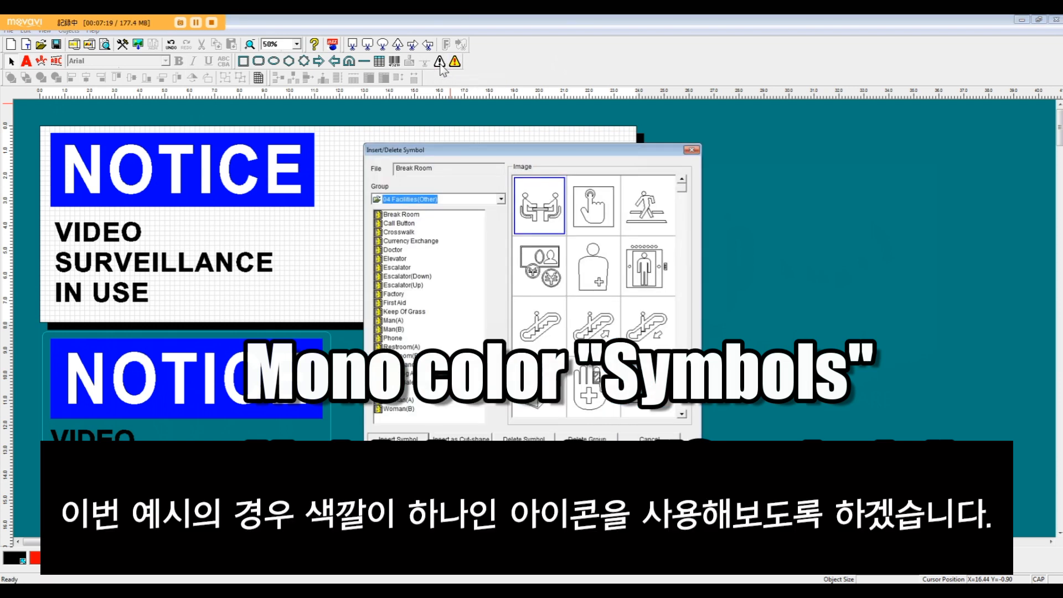
left_click(491, 203)
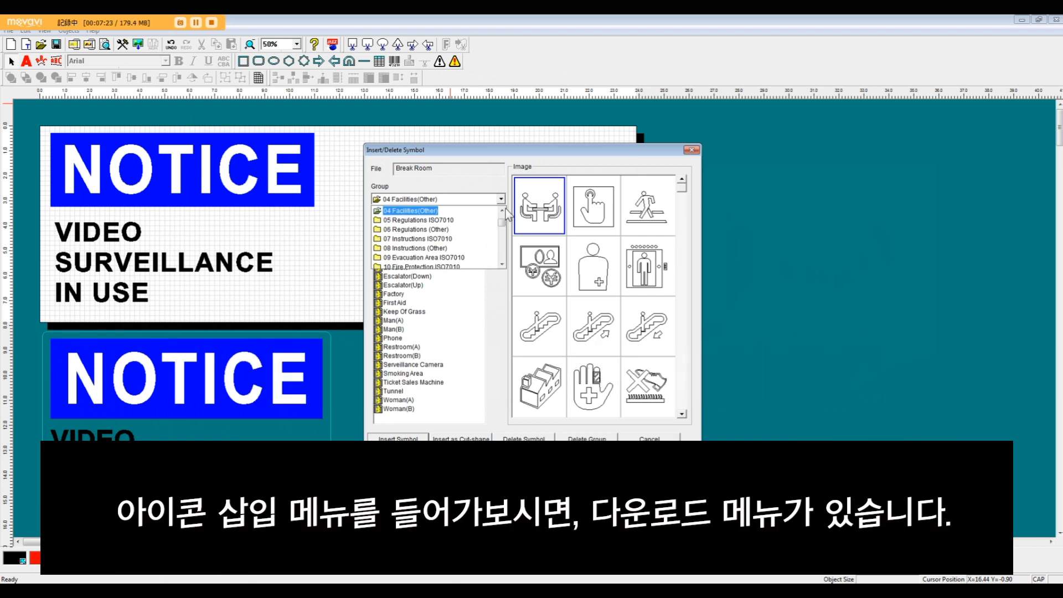
left_click(505, 214)
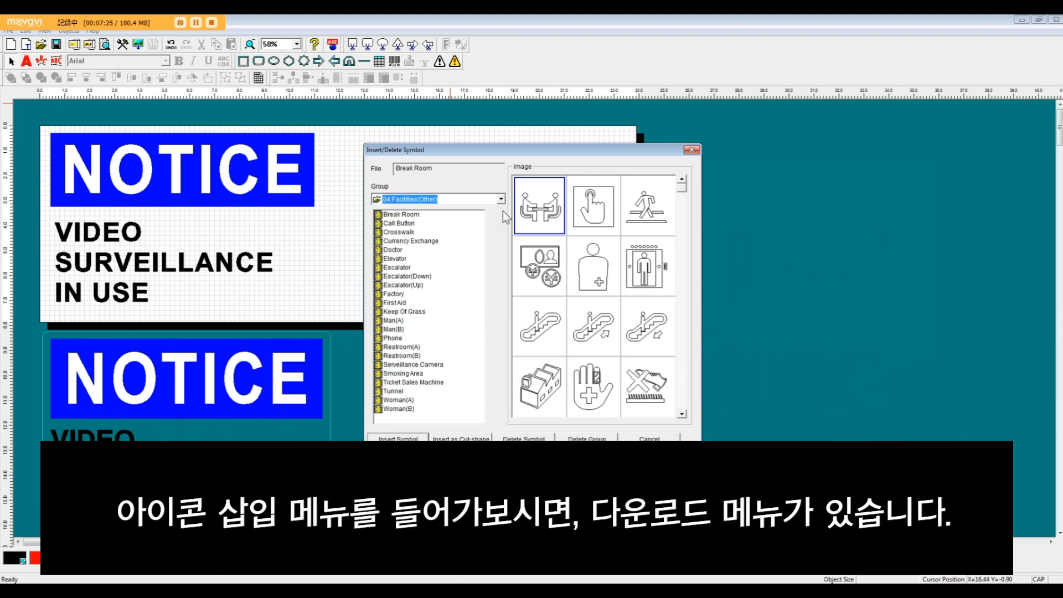
left_click(502, 200)
left_click(502, 211)
left_click(501, 212)
left_click(502, 211)
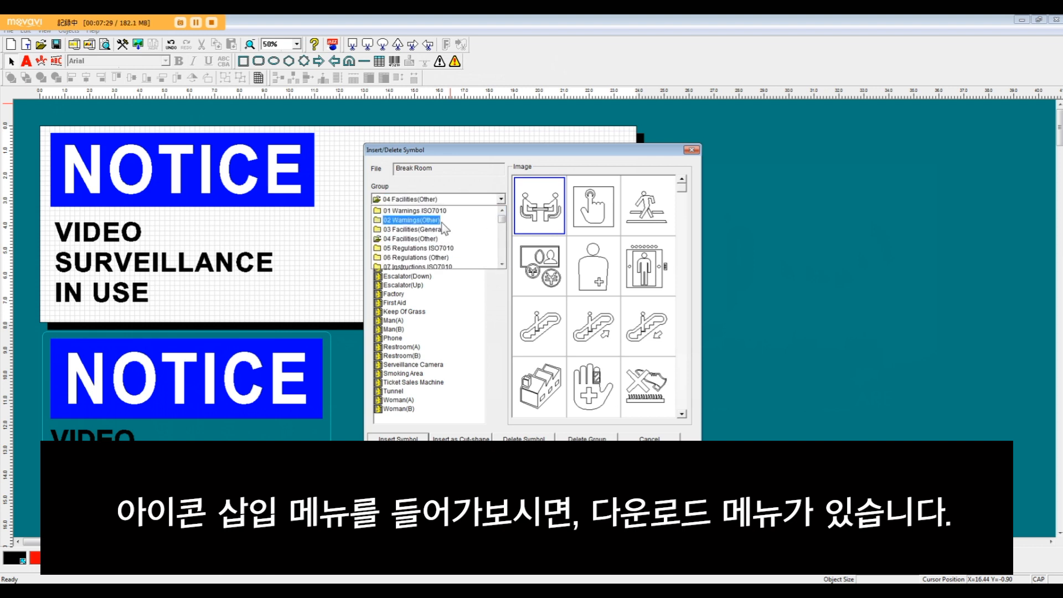
left_click(443, 213)
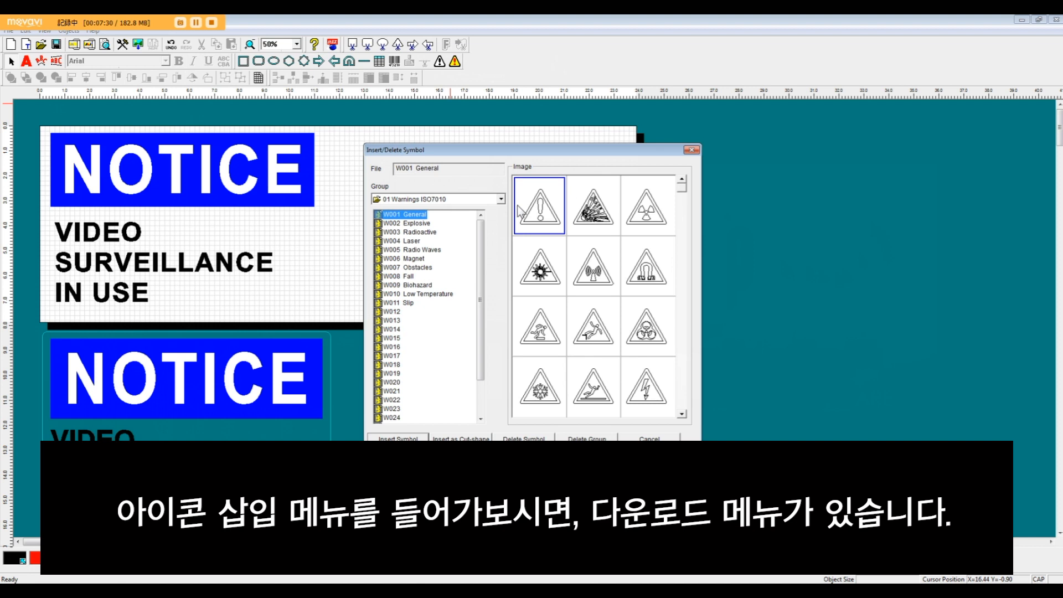
left_click(502, 199)
left_click_drag(502, 226, 505, 237)
left_click(438, 248)
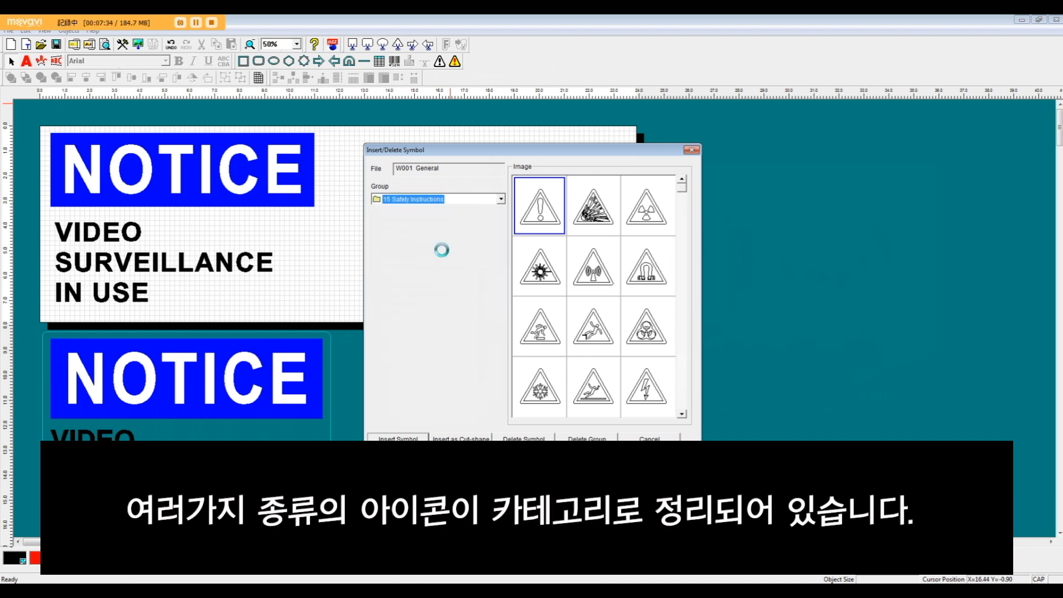
left_click(502, 201)
scroll(504, 224, "up", 3)
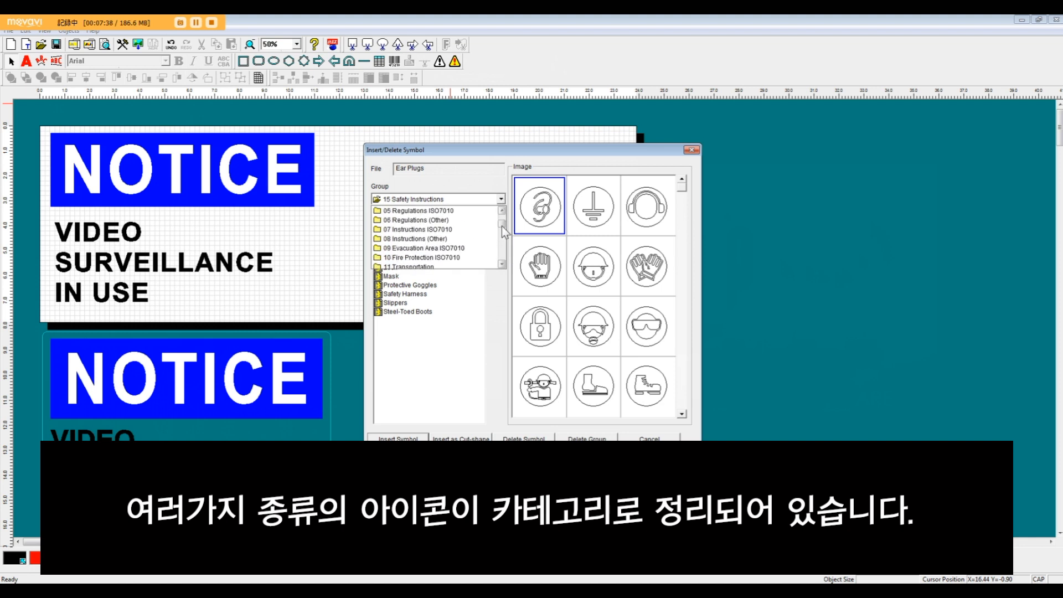
scroll(504, 232, "up", 2)
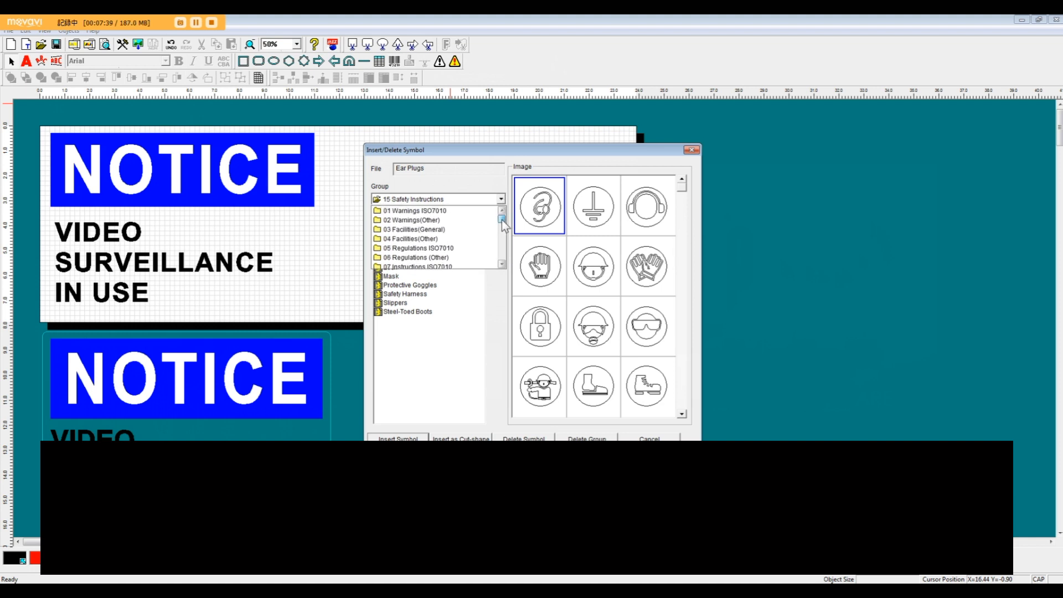
Step: Insert the Serveillance Camera symbol from the 04 Facilities(Other) group
left_click(433, 239)
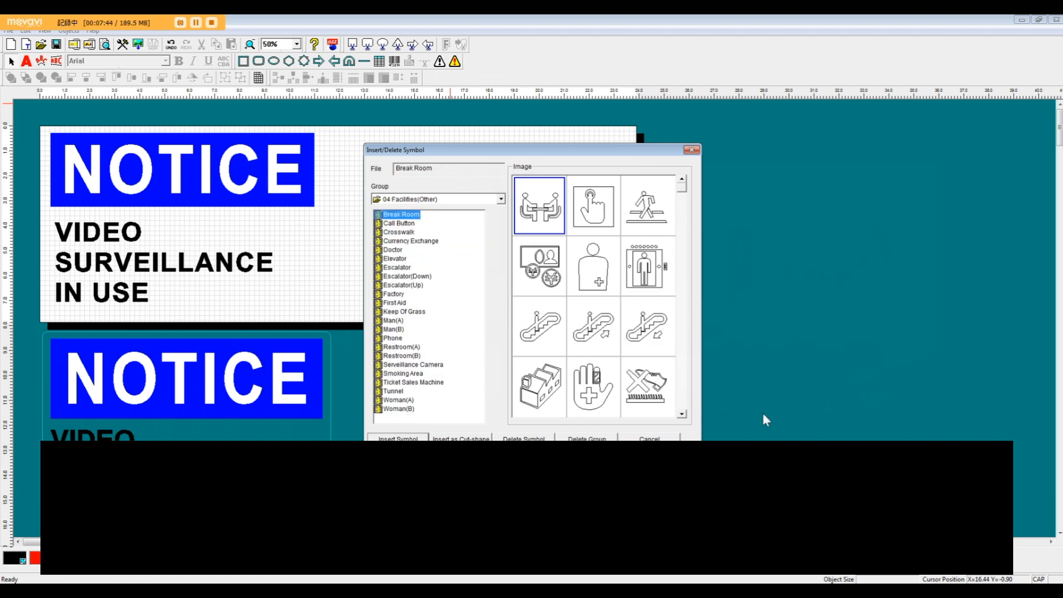
scroll(684, 402, "down", 3)
left_click(648, 325)
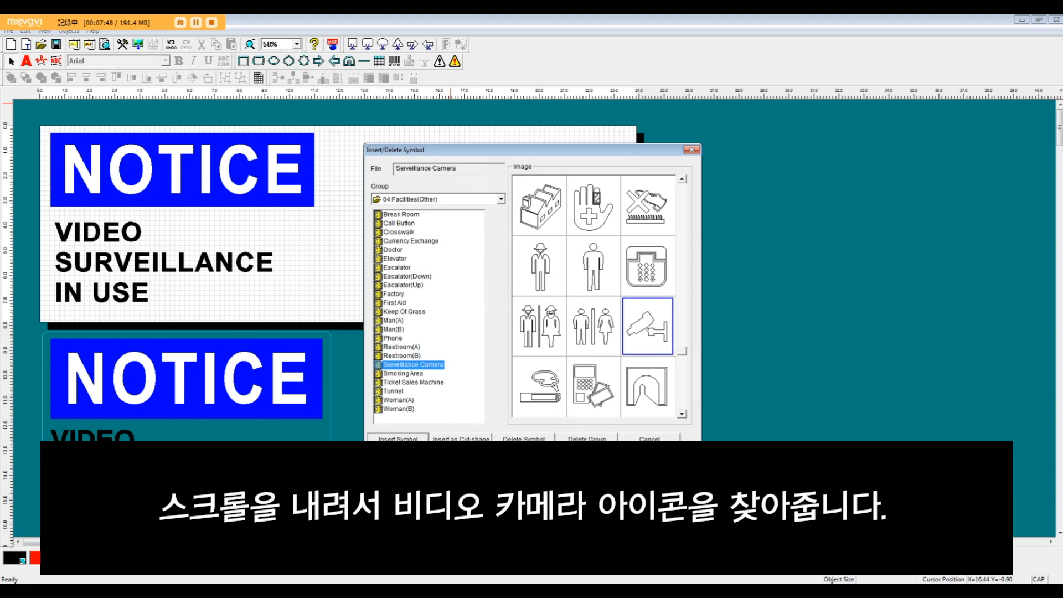
left_click(398, 438)
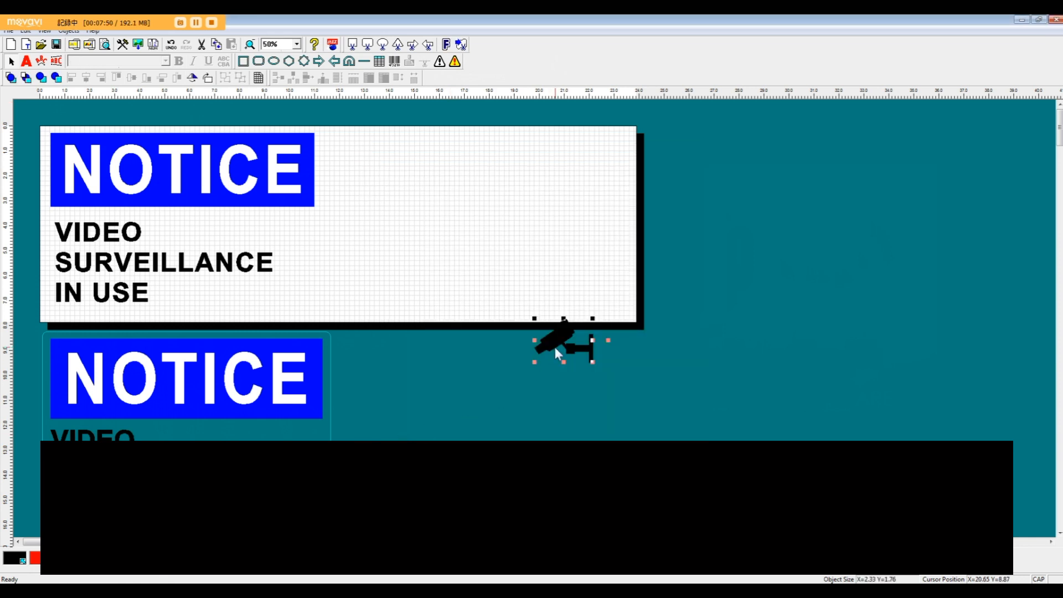
Step: Place the camera symbol to the right of the caption's IN USE line and enlarge it to about 2.85 by 2.14 inches
mouse_move(304, 294)
left_mouse_down()
mouse_move(291, 295)
mouse_move(310, 300)
left_mouse_up()
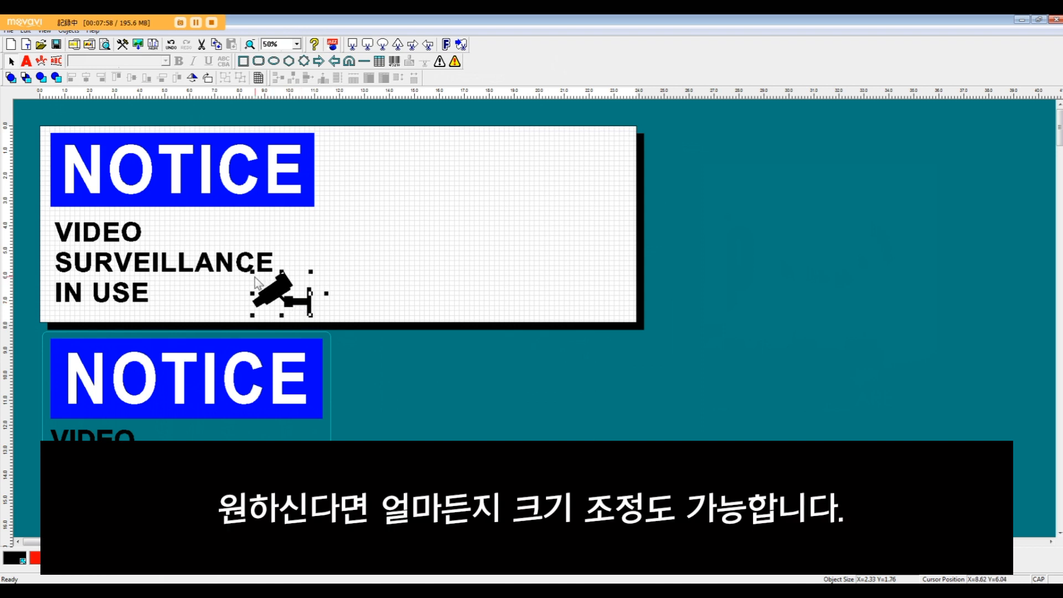
left_click_drag(253, 276, 242, 267)
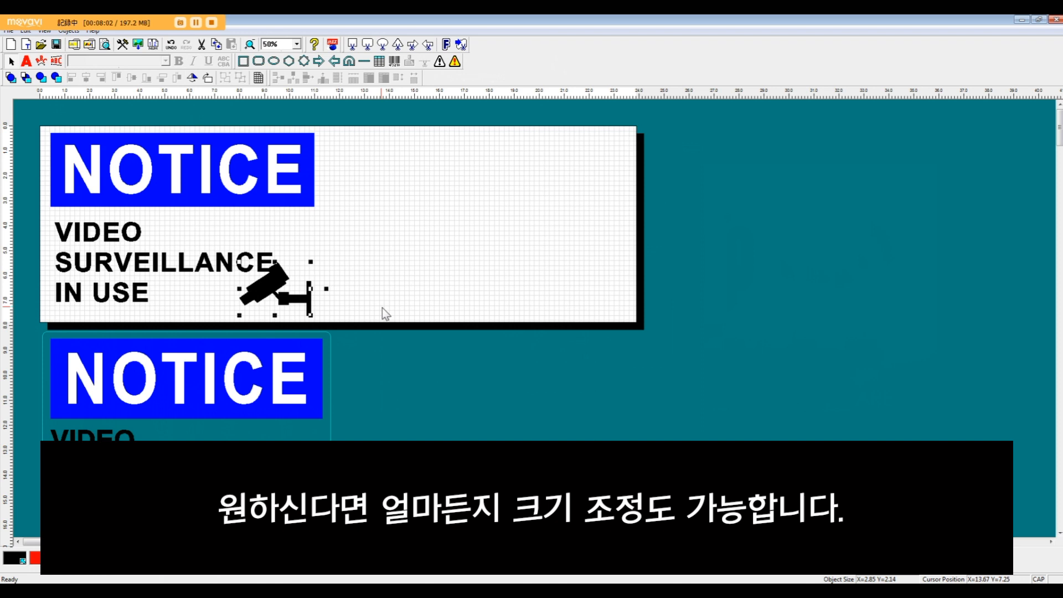
left_click(289, 262)
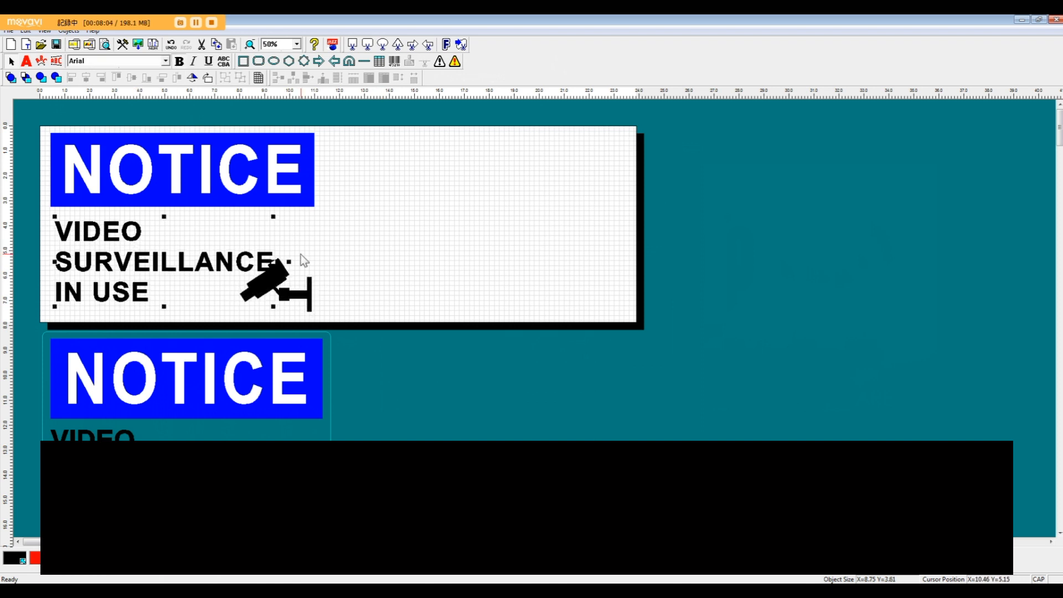
Step: Set both the text spacing and the line spacing of the three-line caption to 0 inches and apply the changes
double_click(123, 271)
double_click(592, 331)
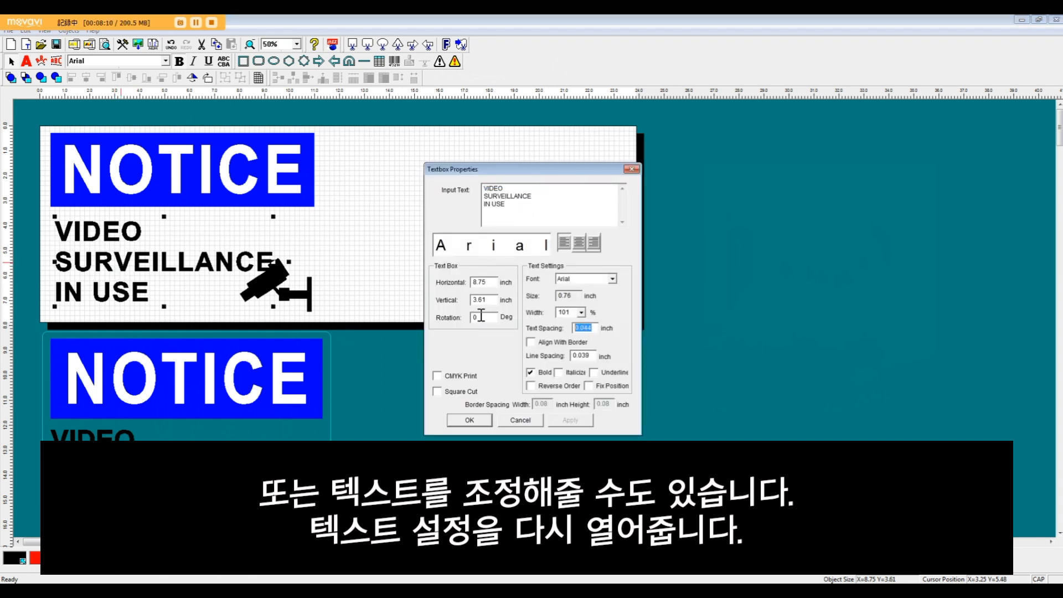
type("0")
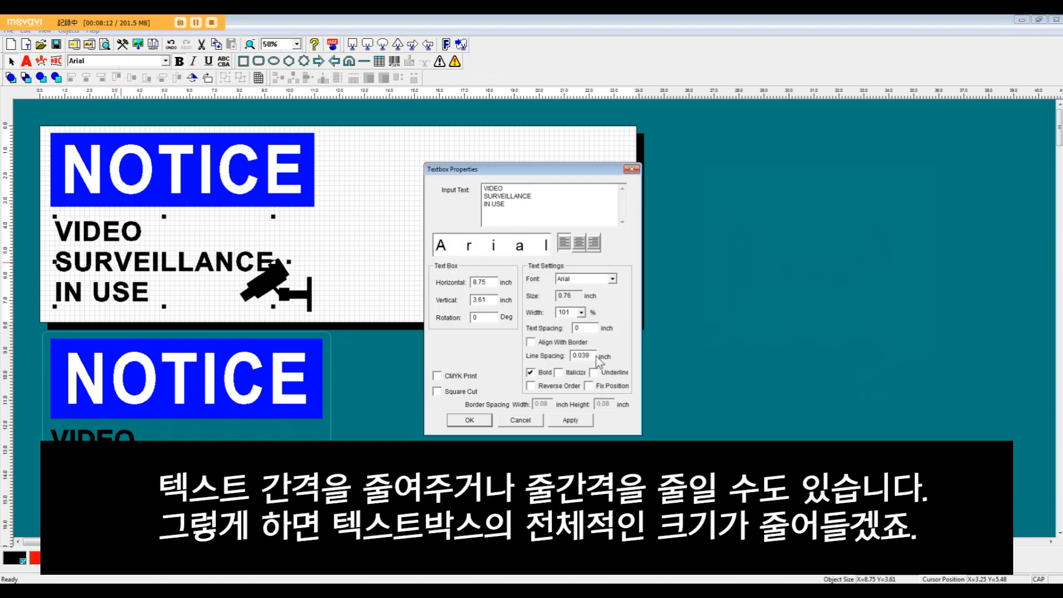
double_click(588, 357)
type("0")
left_click(571, 421)
left_click(470, 420)
left_click(358, 308)
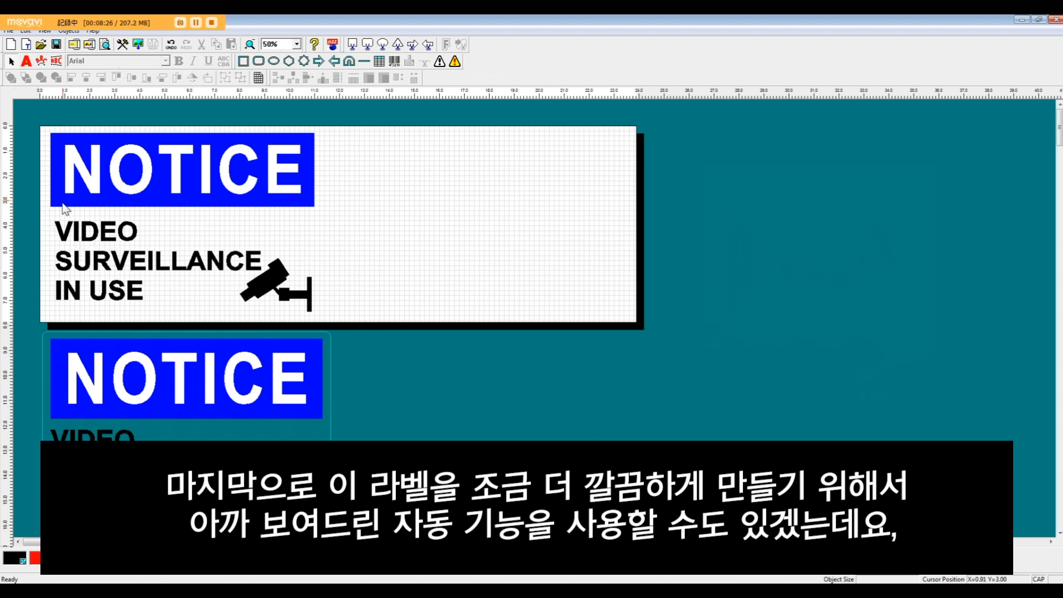
Step: Align the left edges of the NOTICE banner and the three-line caption, and clear the selection
left_click_drag(43, 193, 71, 245)
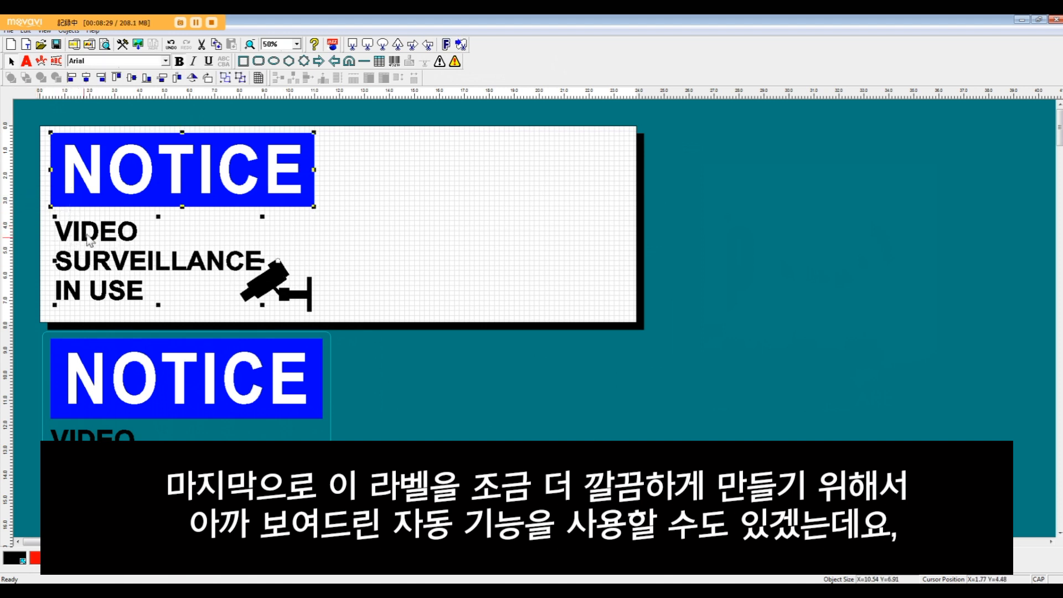
left_click(72, 77)
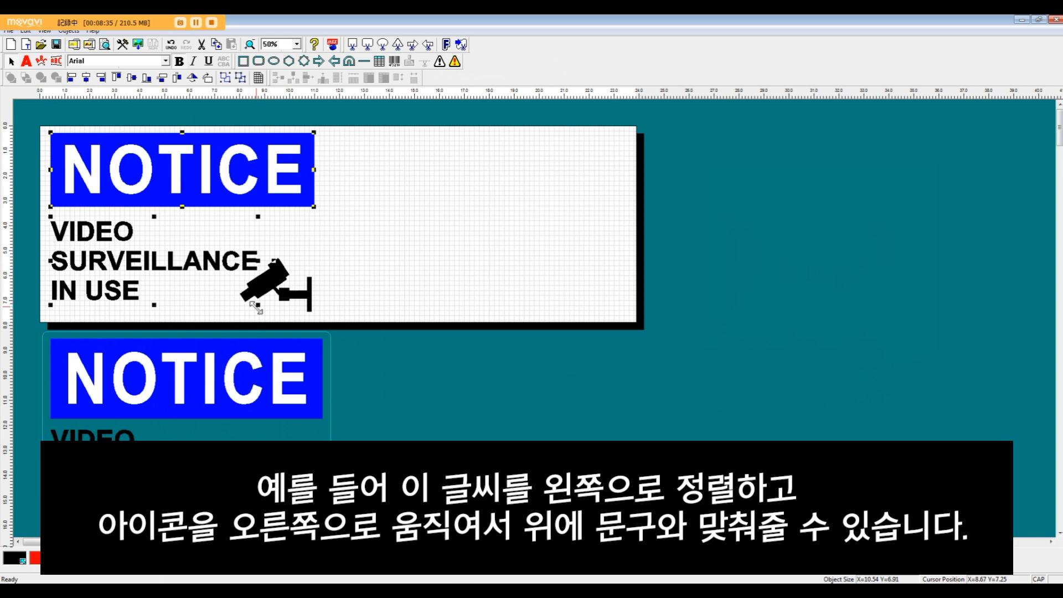
left_click(355, 293)
Step: Align the right edge of the surveillance camera symbol with the right edge of the upper NOTICE banner
left_click(299, 282)
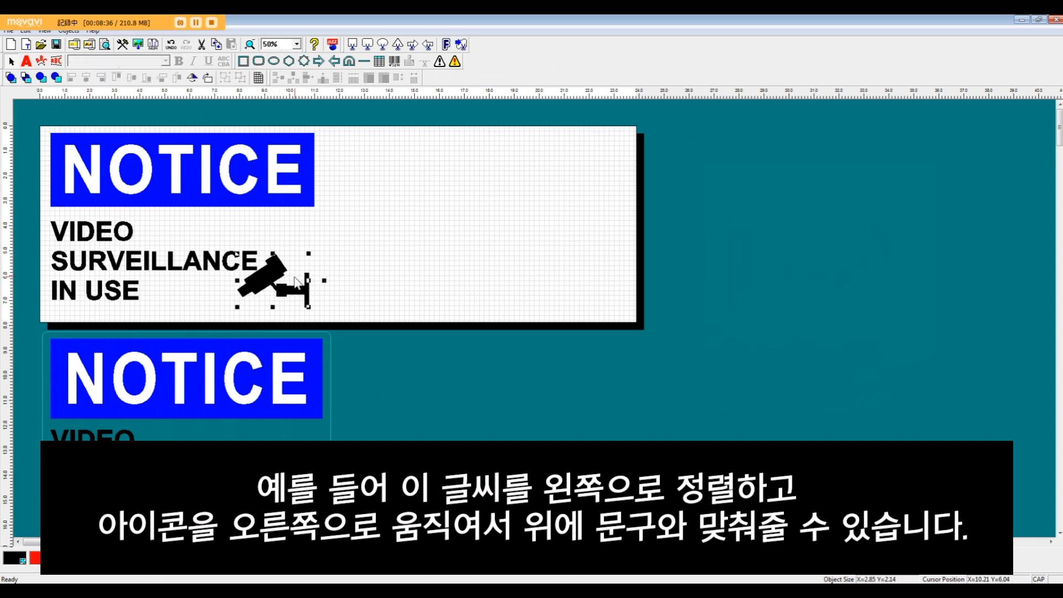
left_click(285, 188, "shift")
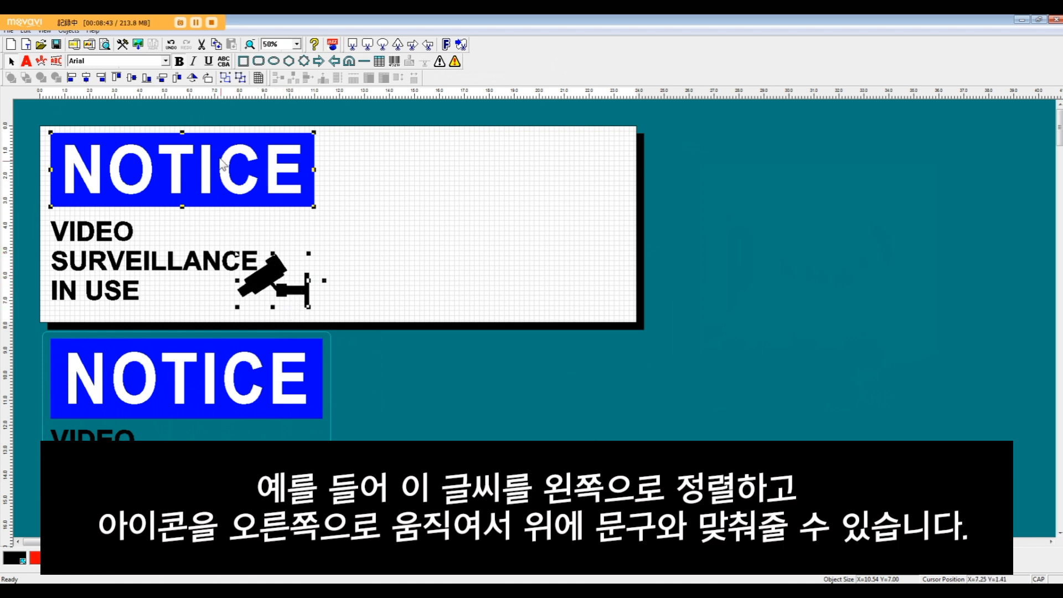
left_click(105, 84)
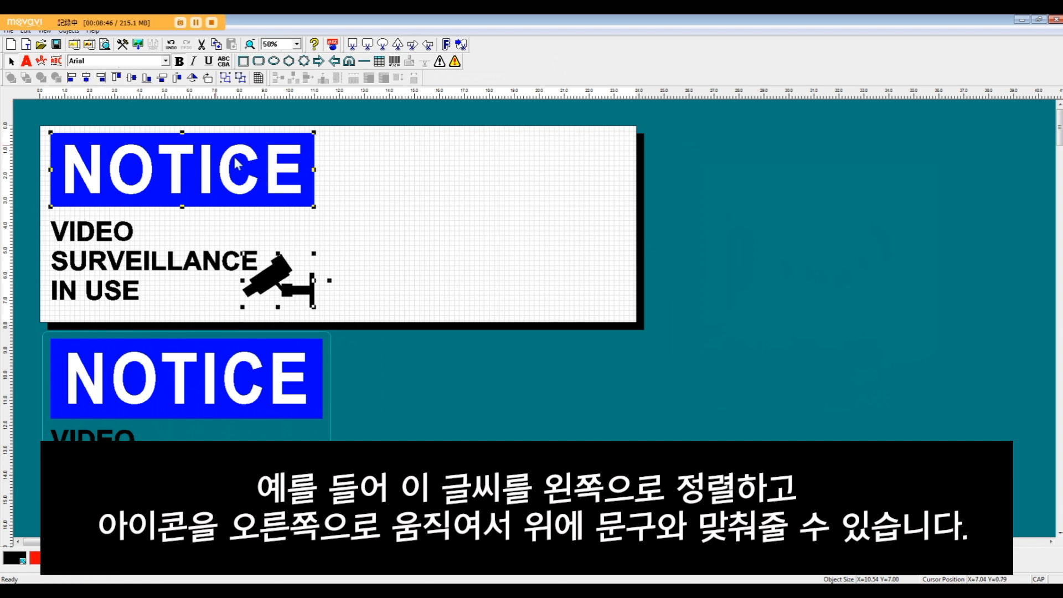
Step: Align the bottom edges of the three-line caption and the camera symbol, and clear the selection
left_click_drag(105, 307, 314, 238)
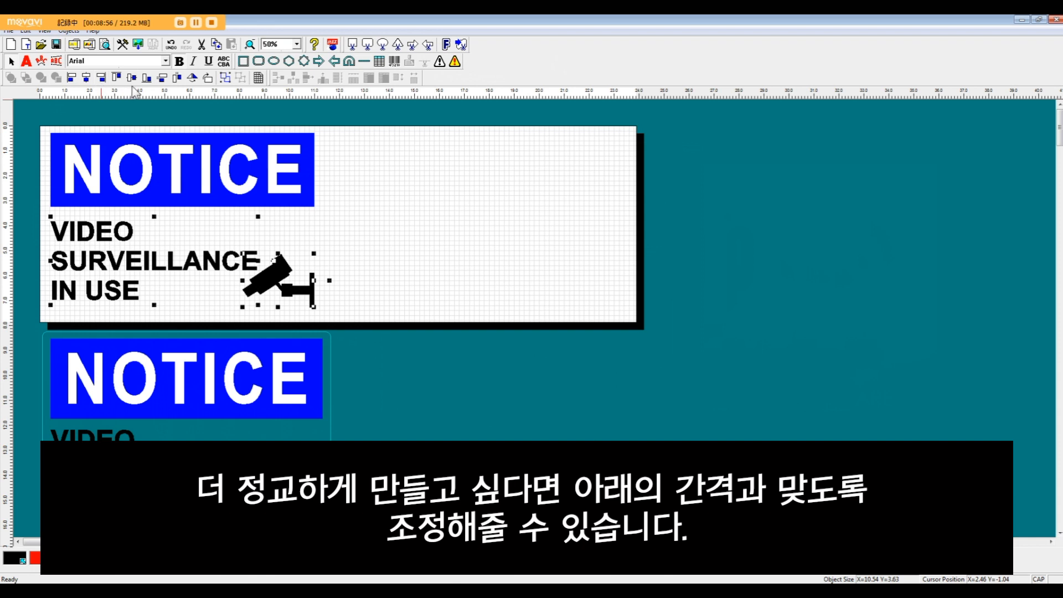
left_click(146, 81)
left_click(331, 160)
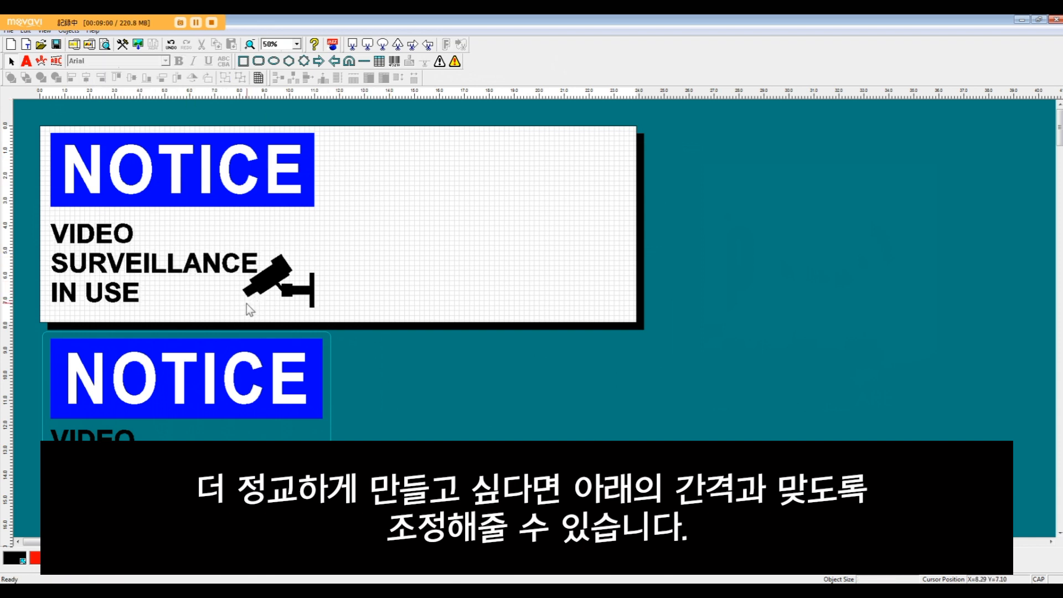
Step: Group the NOTICE banner, the three-line caption and the camera symbol on the page into one object
left_click_drag(58, 313, 273, 263)
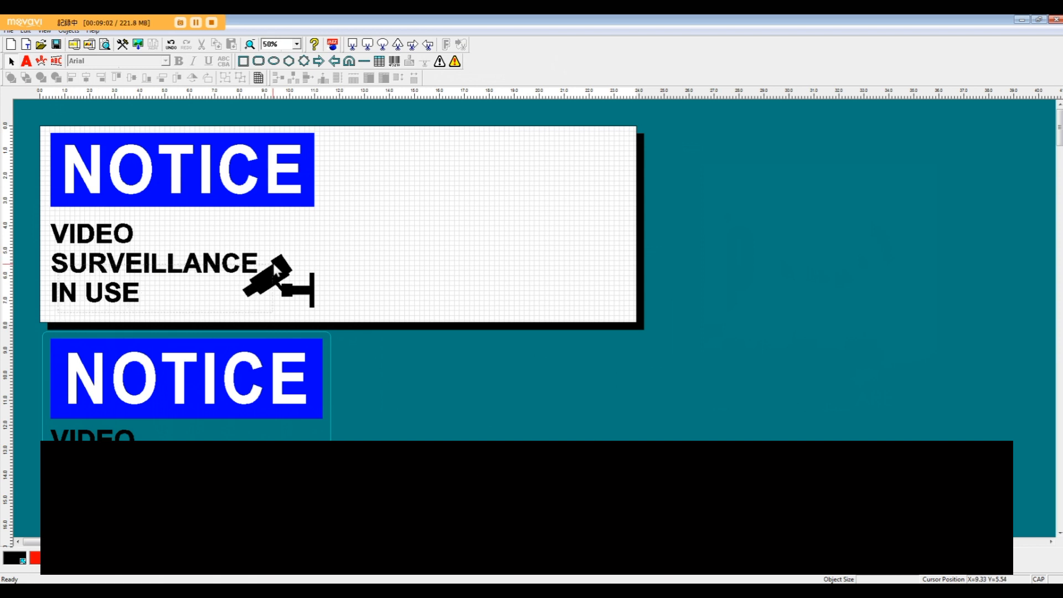
left_click_drag(341, 131, 343, 119)
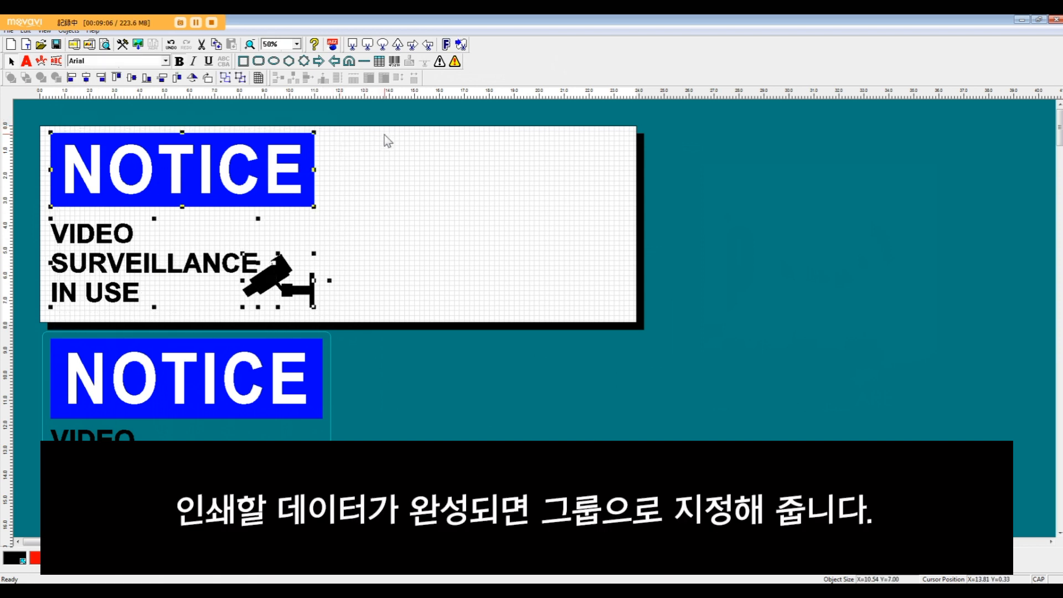
left_click(225, 77)
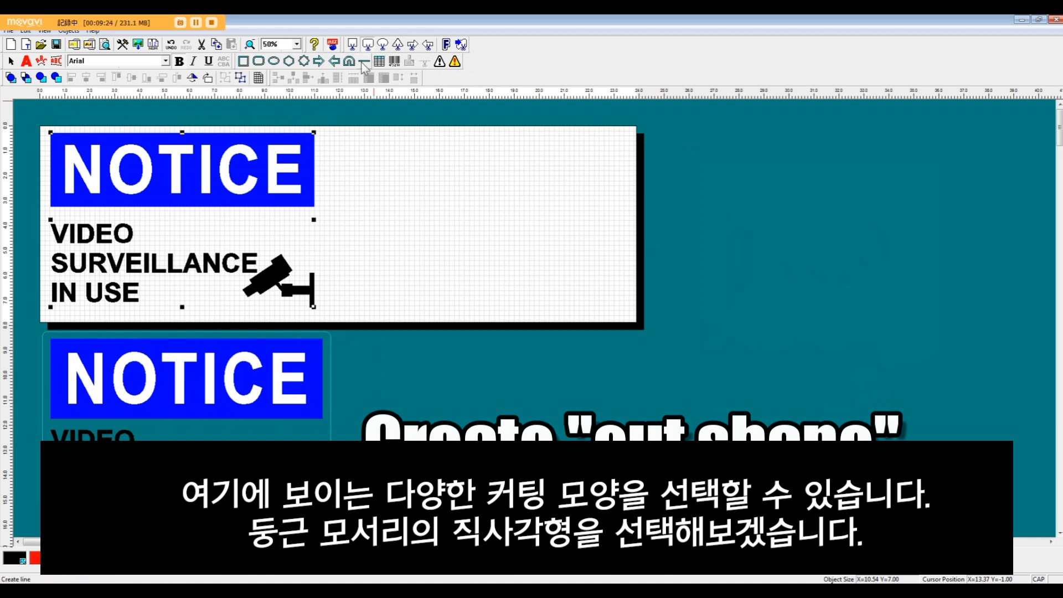
Step: Draw a rounded-rectangle cut shape about 11.33 by 7.67 inches around the grouped sign and centre both on each other horizontally and vertically
left_click_drag(325, 131, 42, 321)
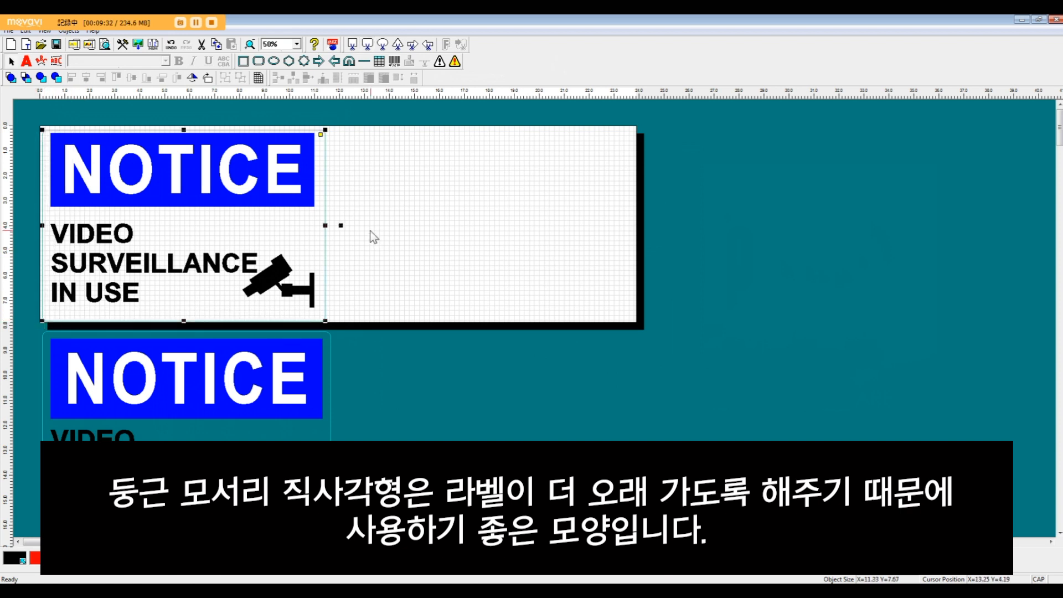
left_click(208, 130)
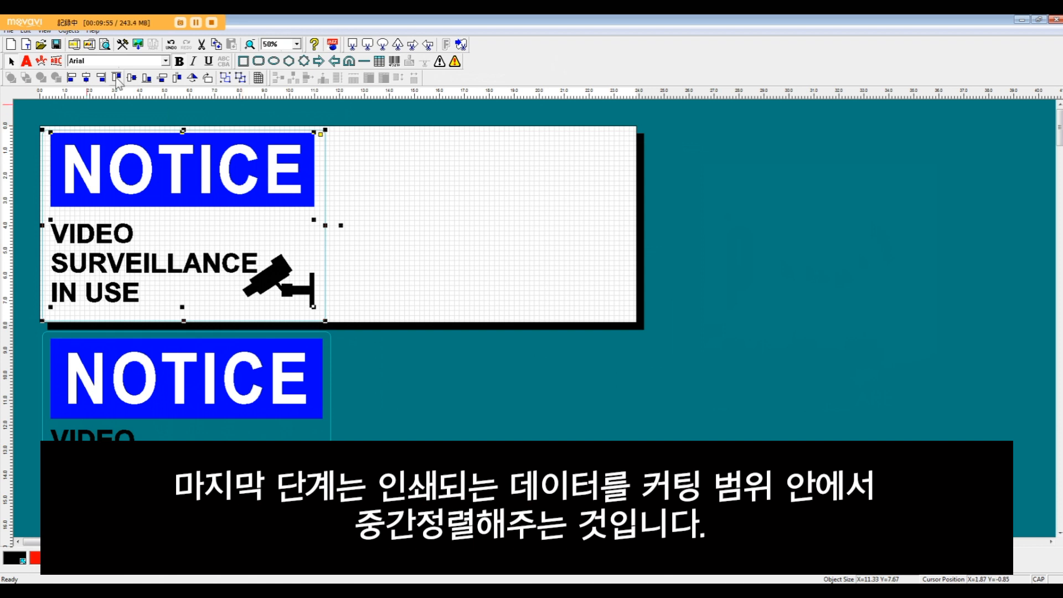
left_click(87, 78)
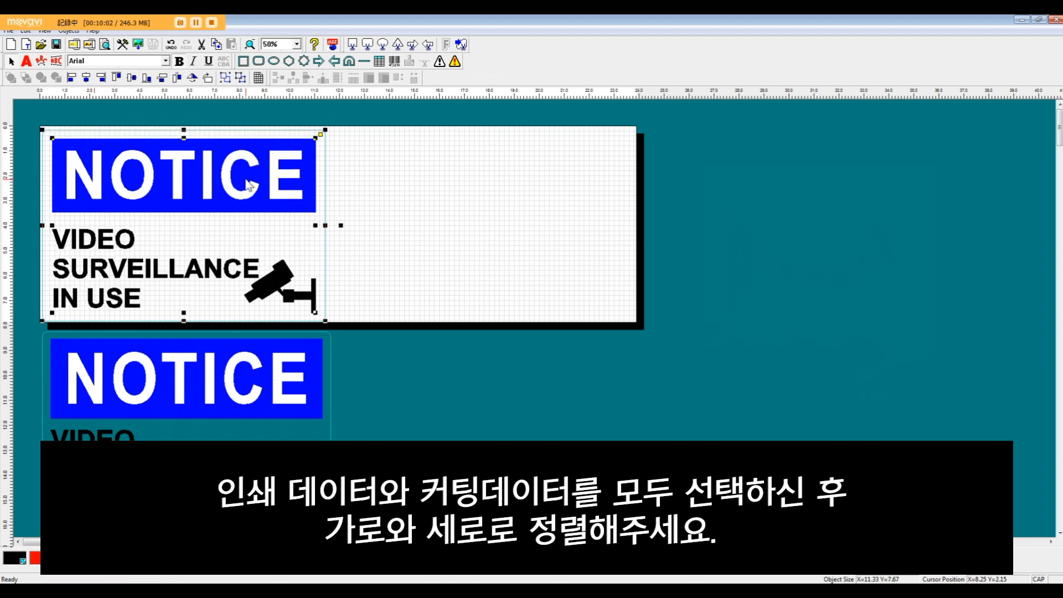
Step: Nudge the sign and its cut shape together slightly up and to the left within the page, and clear the selection
key("Up")
key("Up")
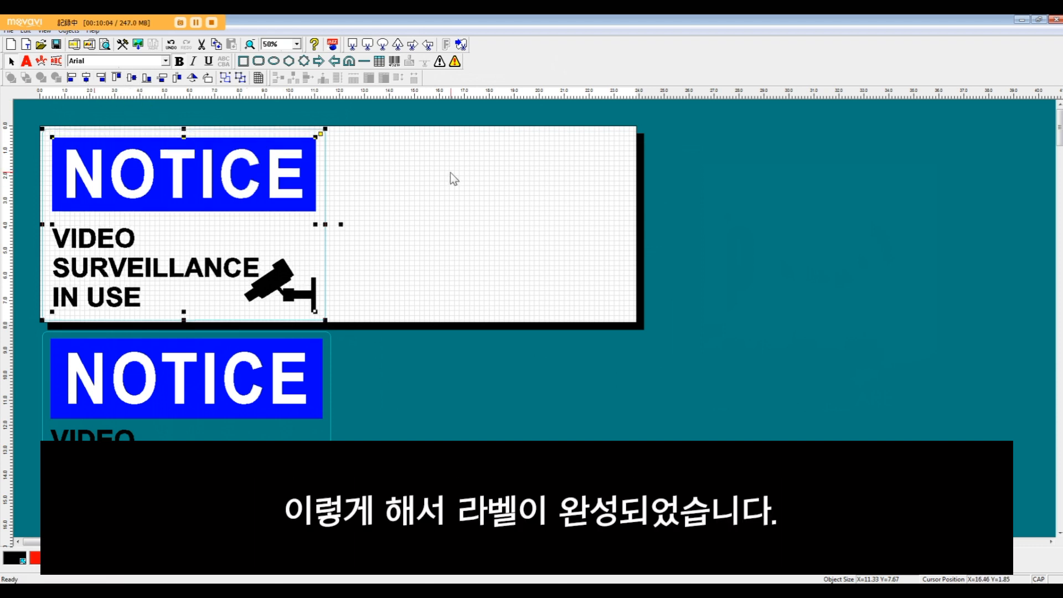
key("Up")
key("Left")
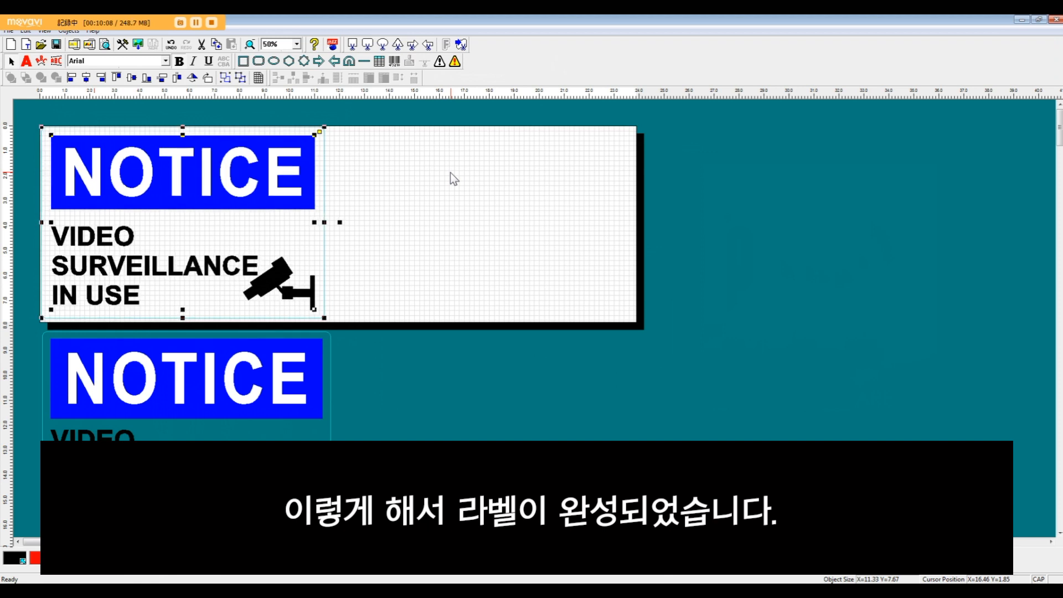
left_click(410, 314)
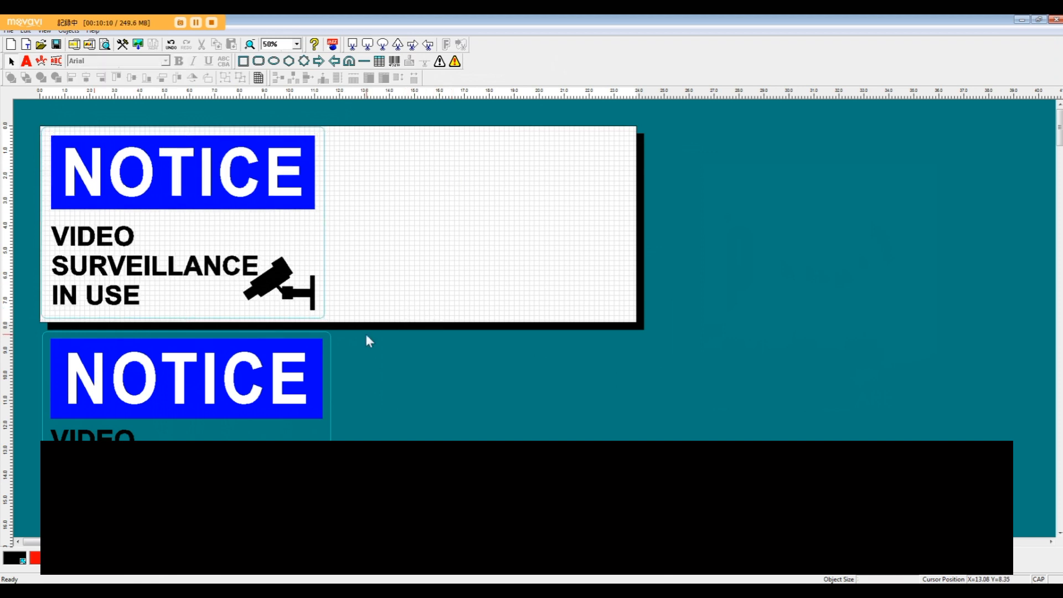